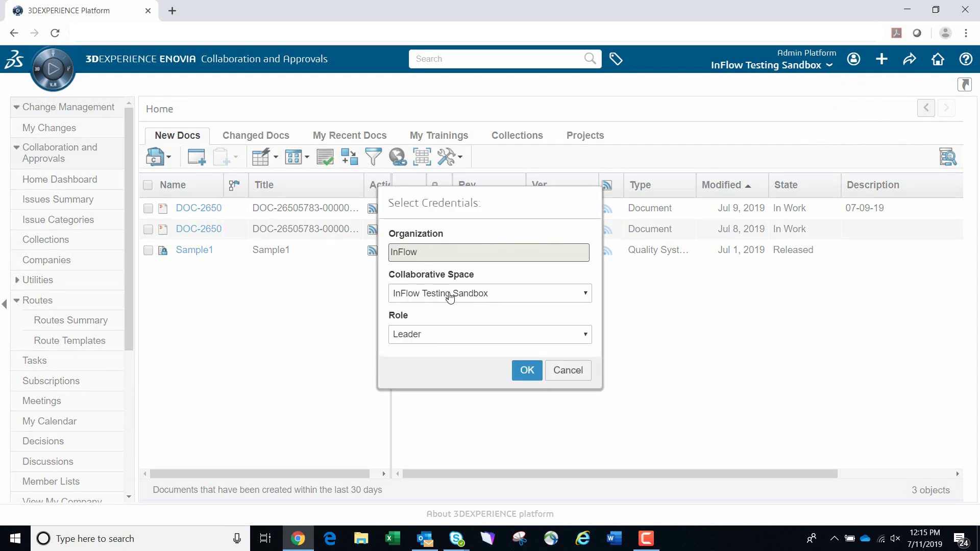
- Review the available collaborative spaces and roles in the credentials dialog, and dismiss it
{"action": "left_click", "coordinate": [449, 299]}
{"action": "left_click", "coordinate": [449, 320]}
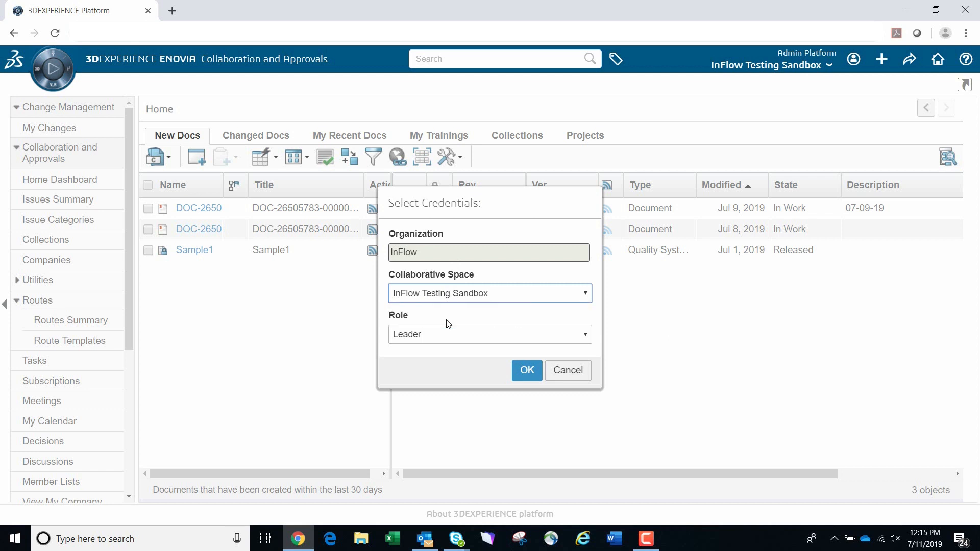
{"action": "left_click", "coordinate": [448, 338]}
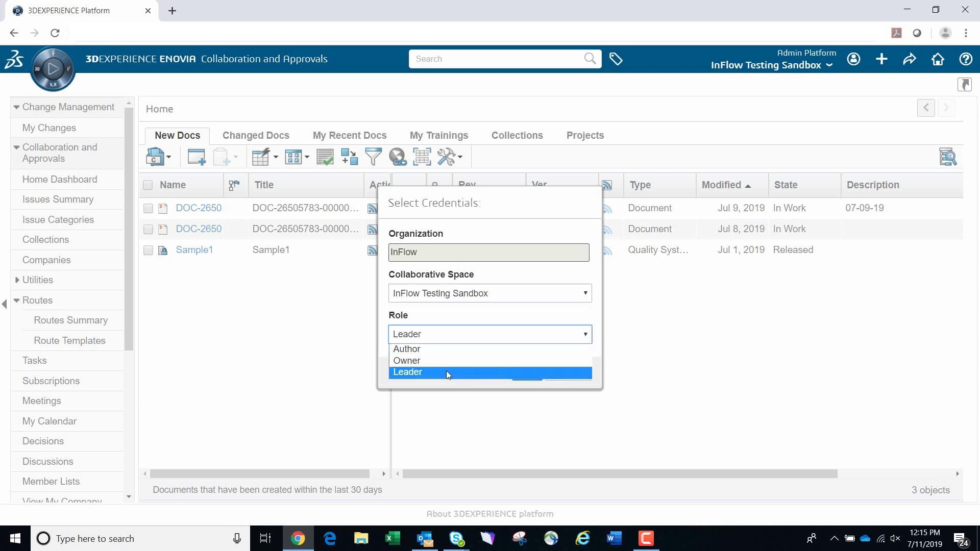
{"action": "left_click", "coordinate": [445, 371]}
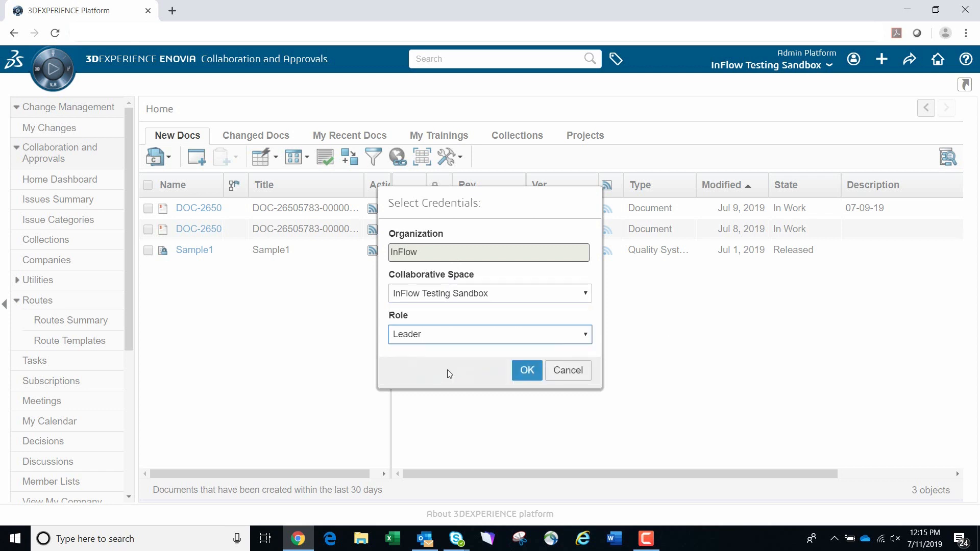
{"action": "left_click", "coordinate": [467, 340]}
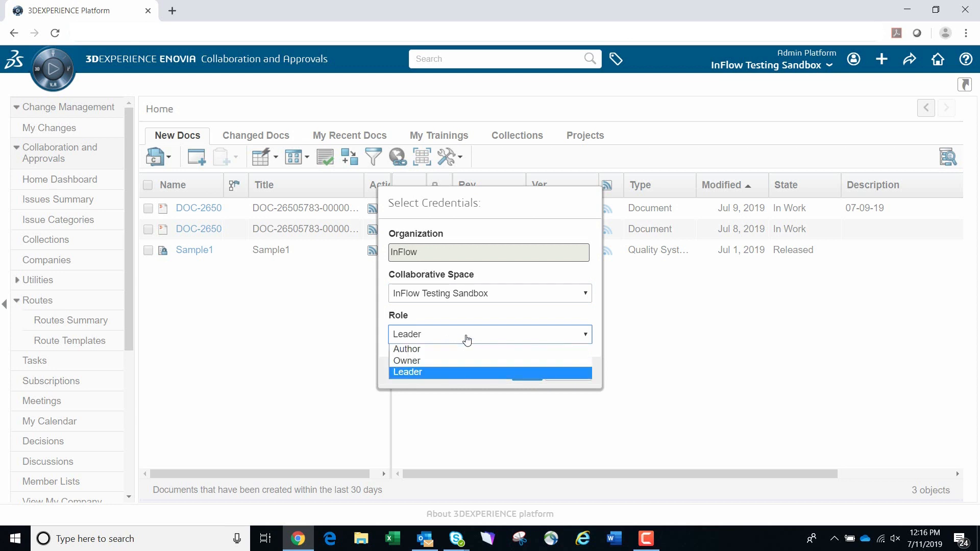
{"action": "left_click", "coordinate": [467, 341]}
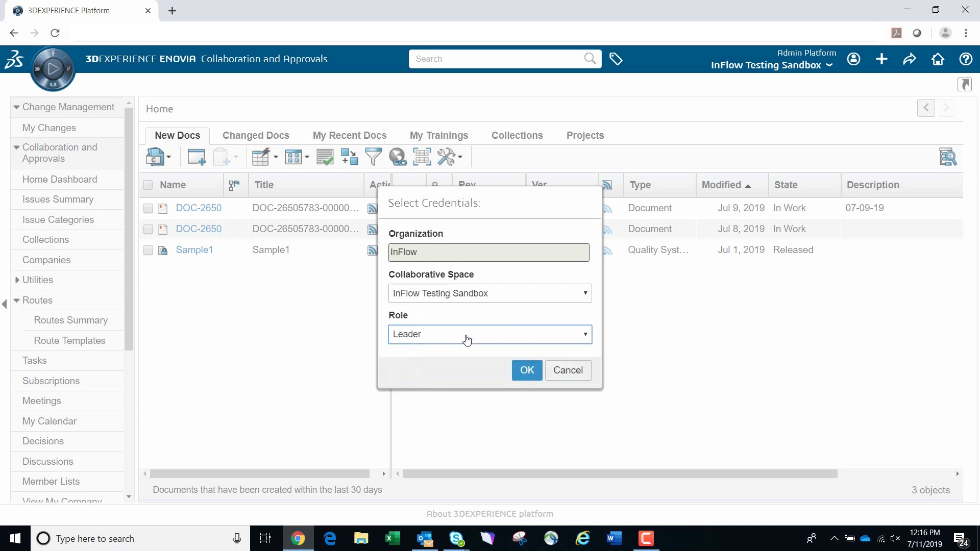
{"action": "left_click", "coordinate": [560, 377]}
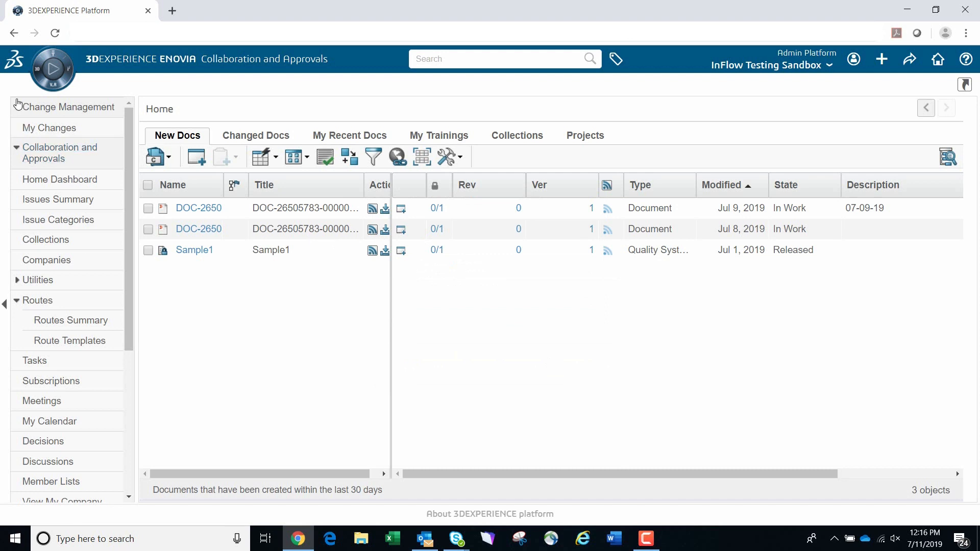
- Open the Complaints & Non Conformances app from the social and collaborative apps
{"action": "left_click", "coordinate": [54, 57]}
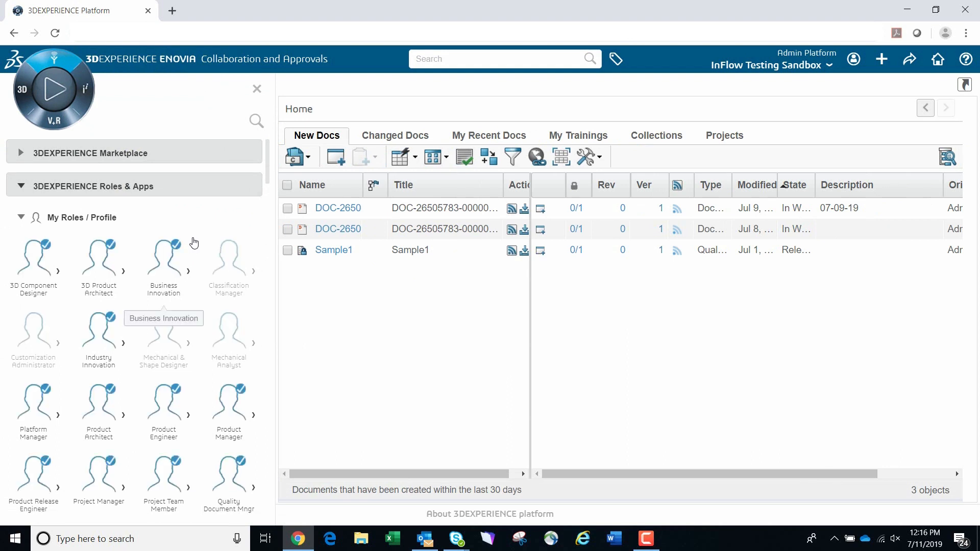
{"action": "scroll", "coordinate": [193, 246], "scroll_direction": "down", "scroll_amount": 10}
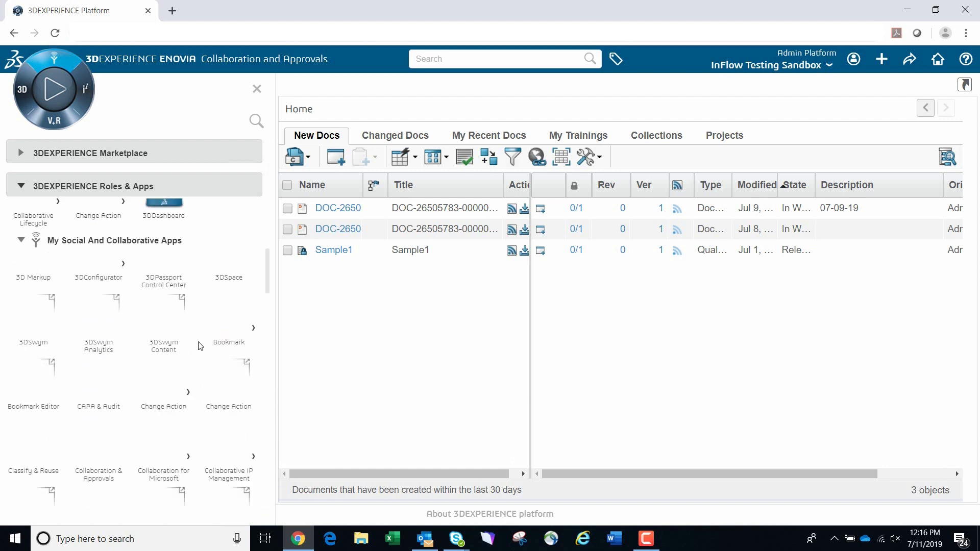
{"action": "scroll", "coordinate": [176, 404], "scroll_direction": "down", "scroll_amount": 1}
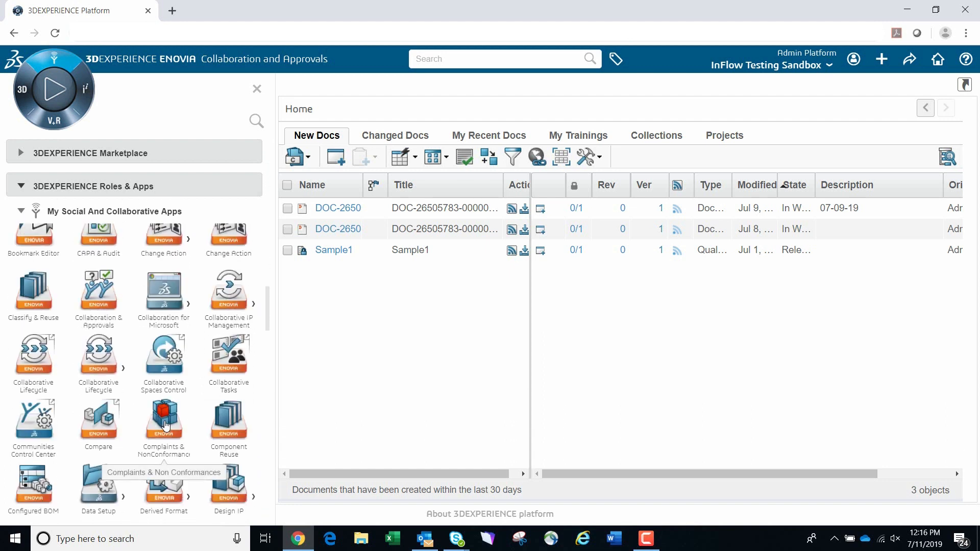
{"action": "left_click", "coordinate": [166, 426]}
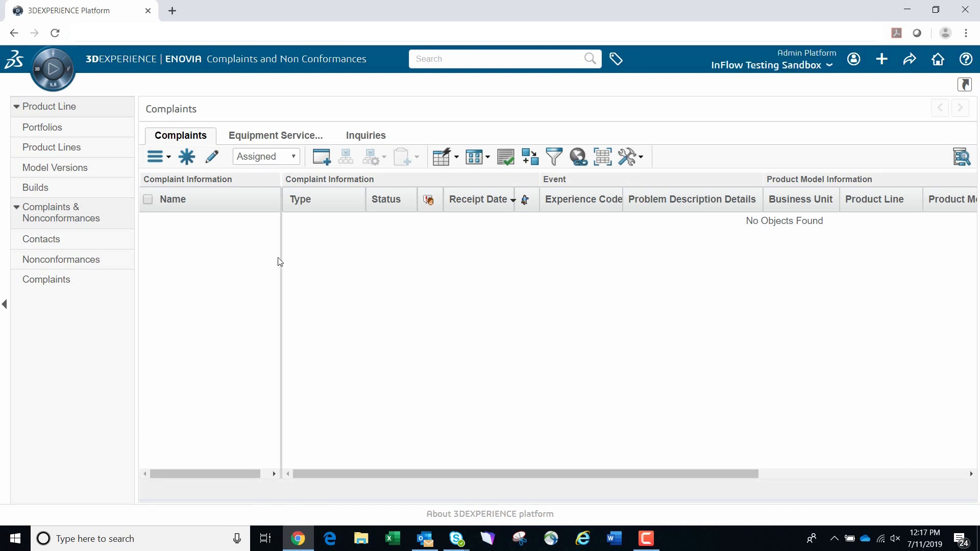
- Start a new complaint with Email as its source and Medium customer severity
{"action": "left_click", "coordinate": [187, 157]}
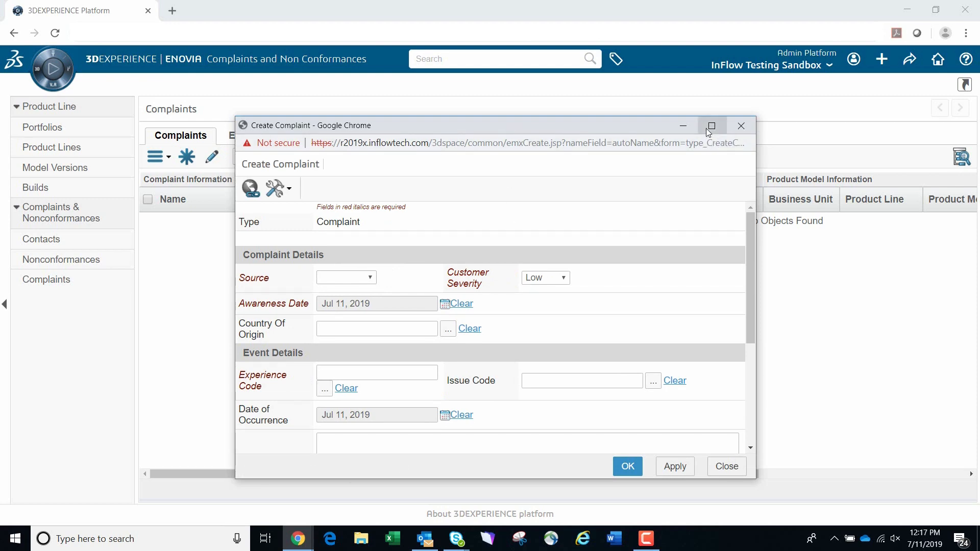
{"action": "left_click", "coordinate": [711, 126]}
{"action": "left_click", "coordinate": [155, 159]}
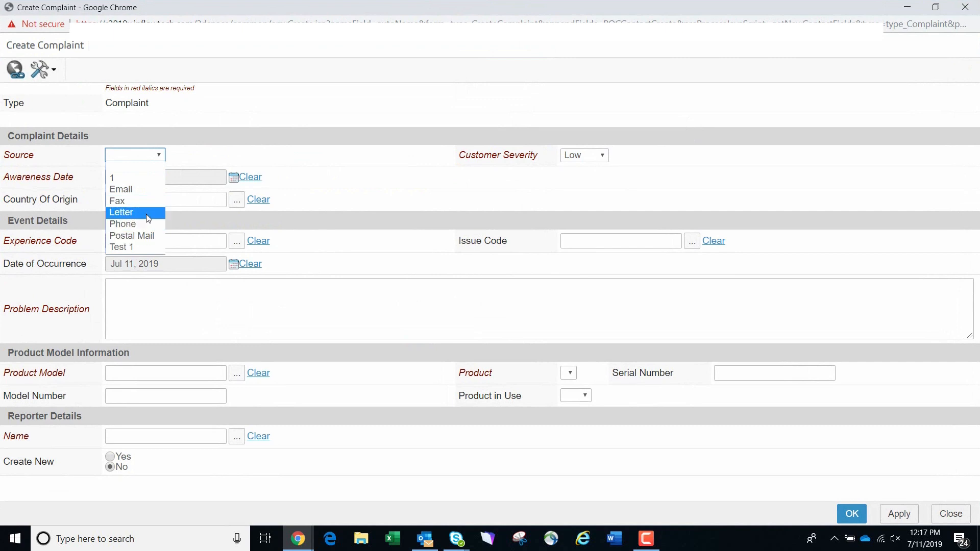
{"action": "left_click", "coordinate": [148, 196]}
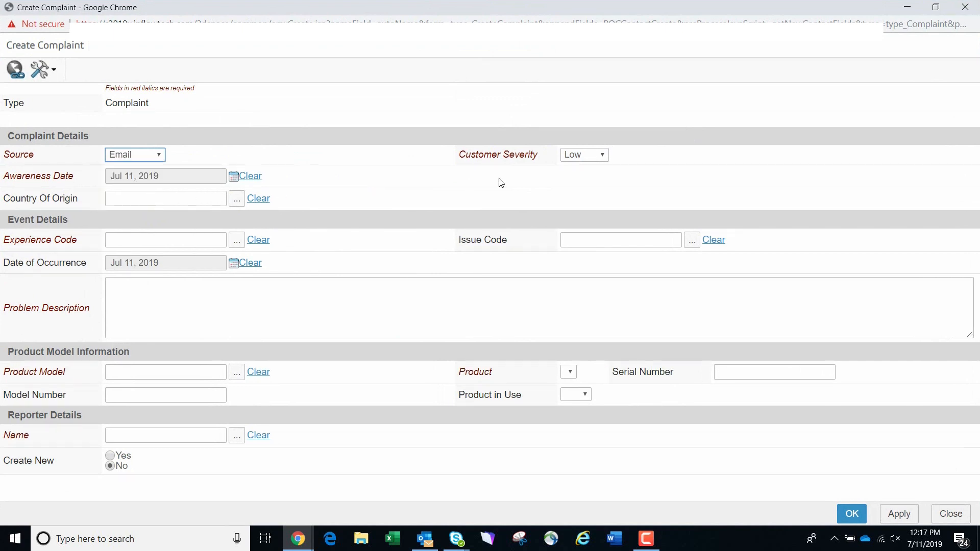
{"action": "left_click", "coordinate": [576, 159]}
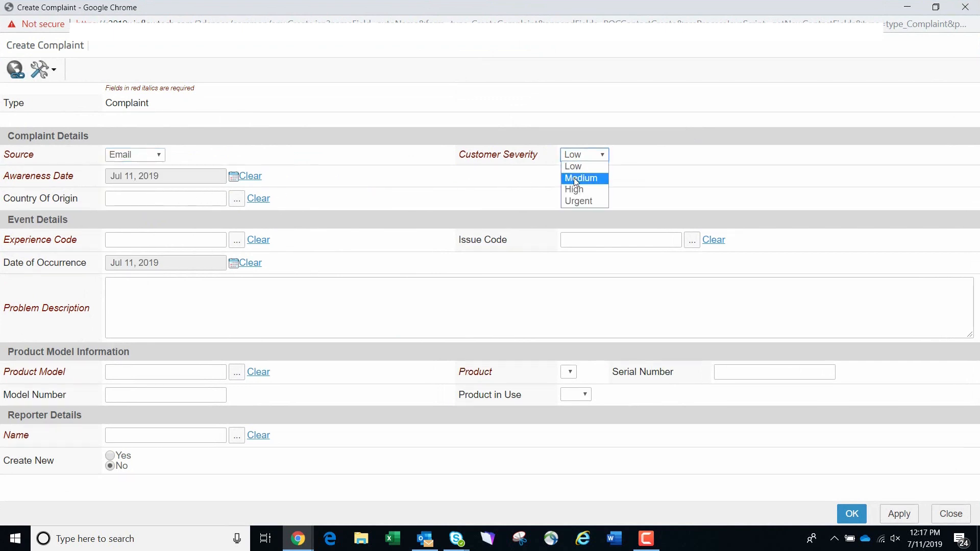
{"action": "left_click", "coordinate": [576, 178]}
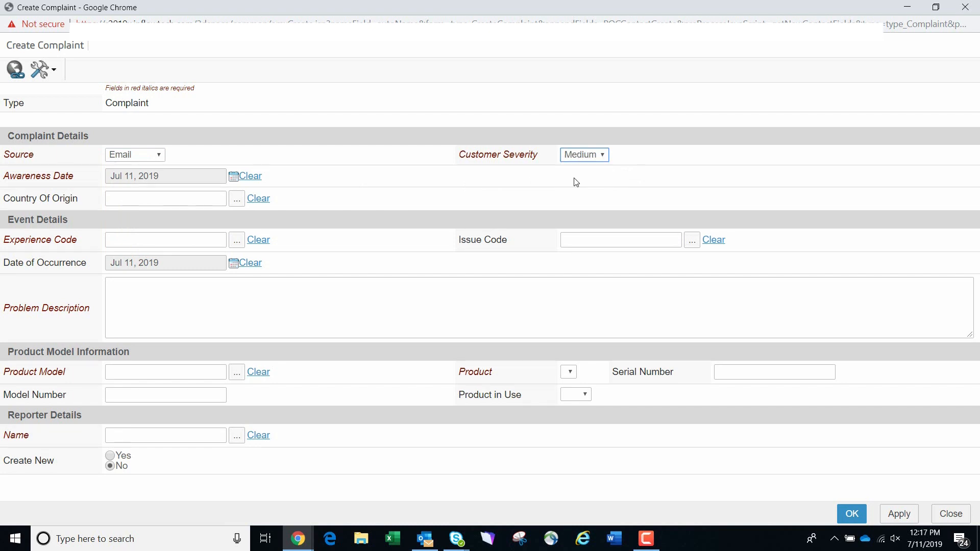
- Assign the standard code 90 Miscellaneous as the complaint's experience code
{"action": "left_click", "coordinate": [237, 241]}
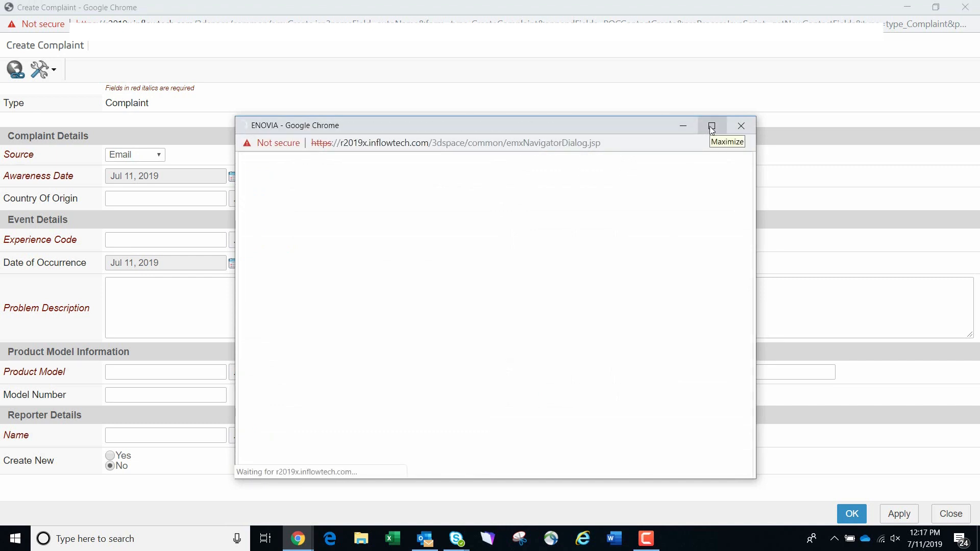
{"action": "left_click", "coordinate": [712, 126]}
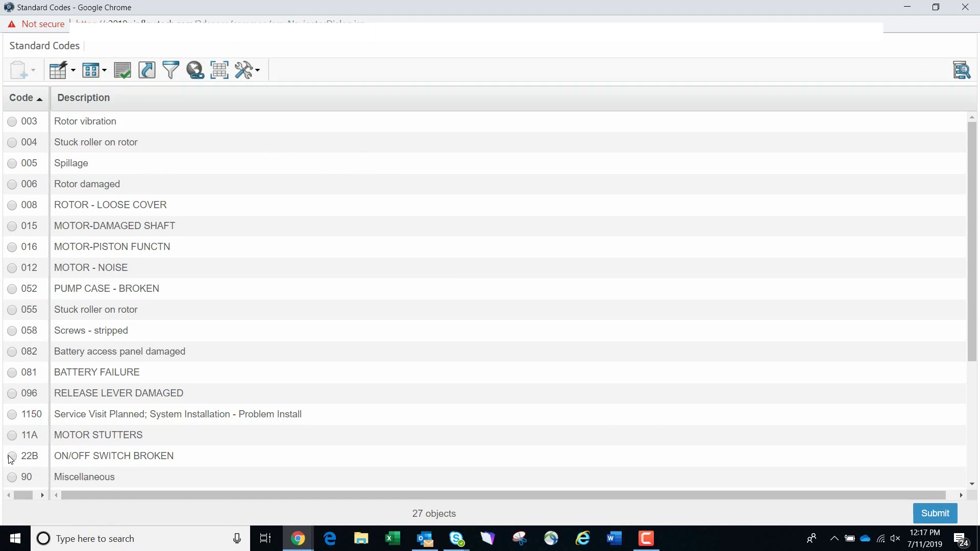
{"action": "left_click", "coordinate": [12, 476]}
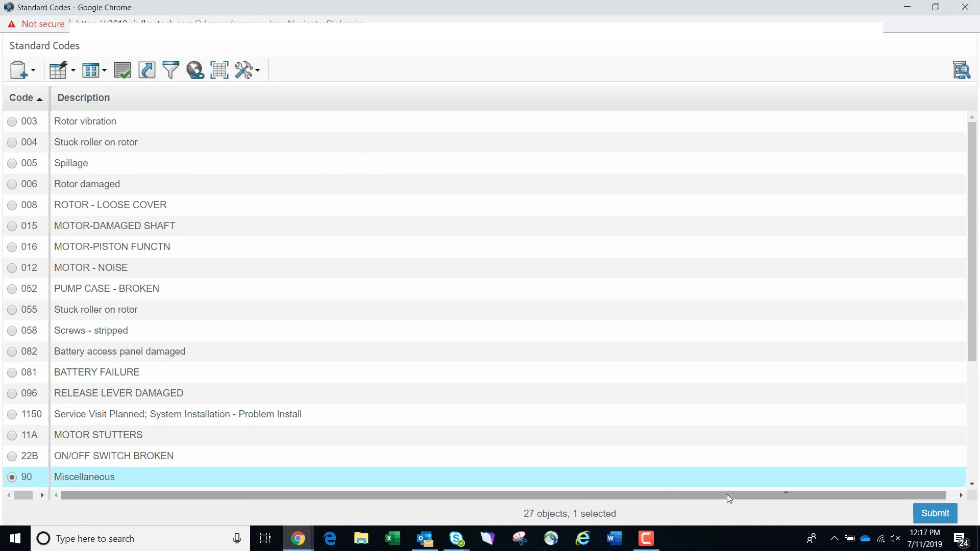
{"action": "left_click", "coordinate": [928, 512]}
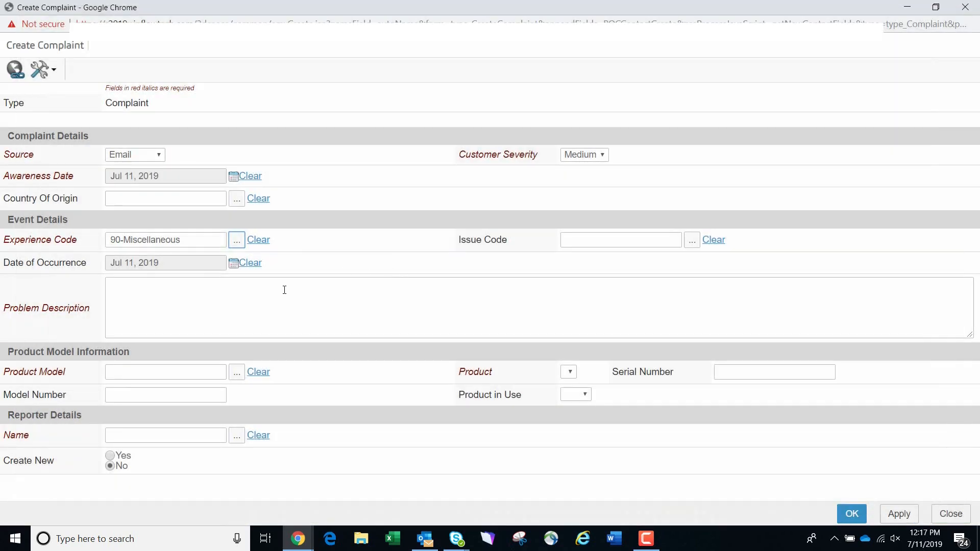
- Enter "Testing" as the complaint's problem description
{"action": "left_click", "coordinate": [276, 298]}
{"action": "type", "text": "TEst"}
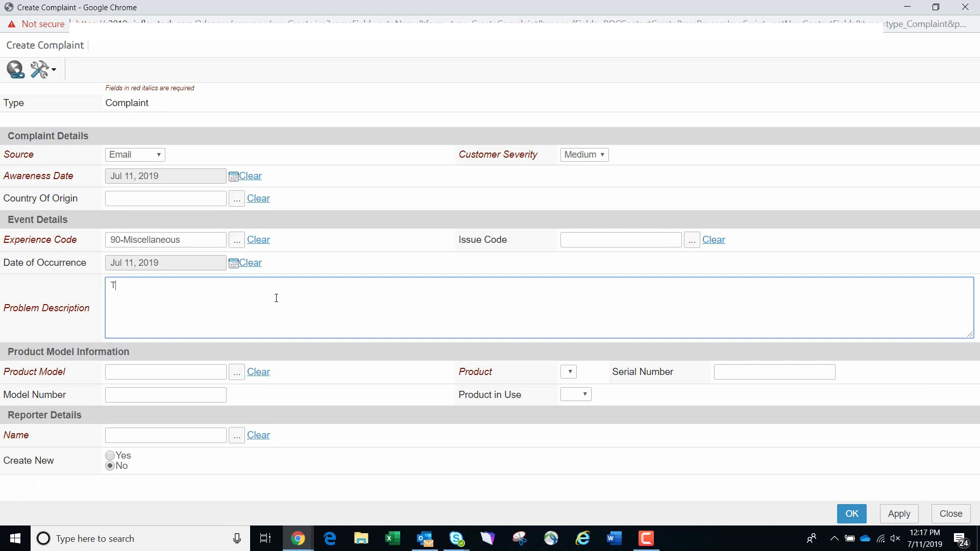
{"action": "key", "text": "BackSpace"}
{"action": "key", "text": "BackSpace"}
{"action": "key", "text": "BackSpace"}
{"action": "type", "text": "esting"}
- Set the complaint's product model to SamplingTesting
{"action": "left_click", "coordinate": [237, 373]}
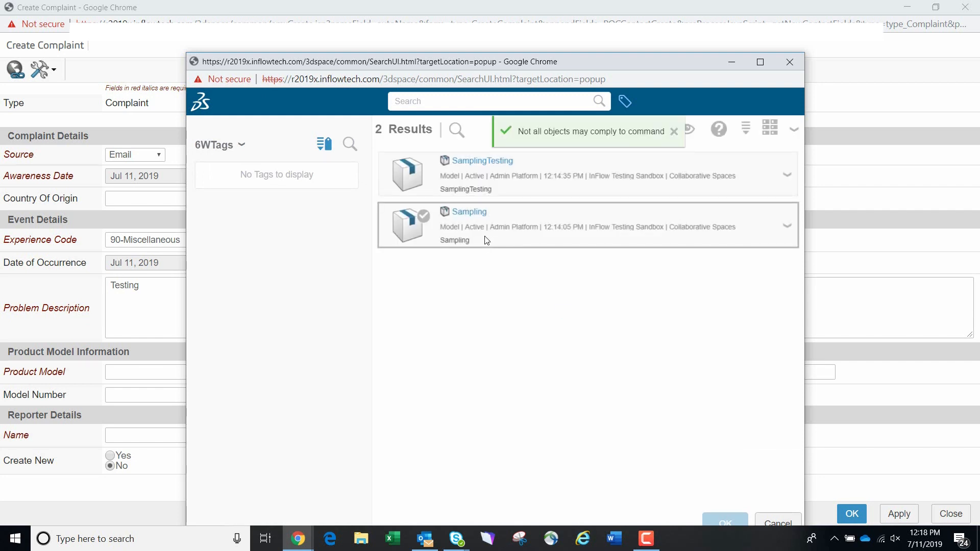
{"action": "left_click", "coordinate": [476, 164]}
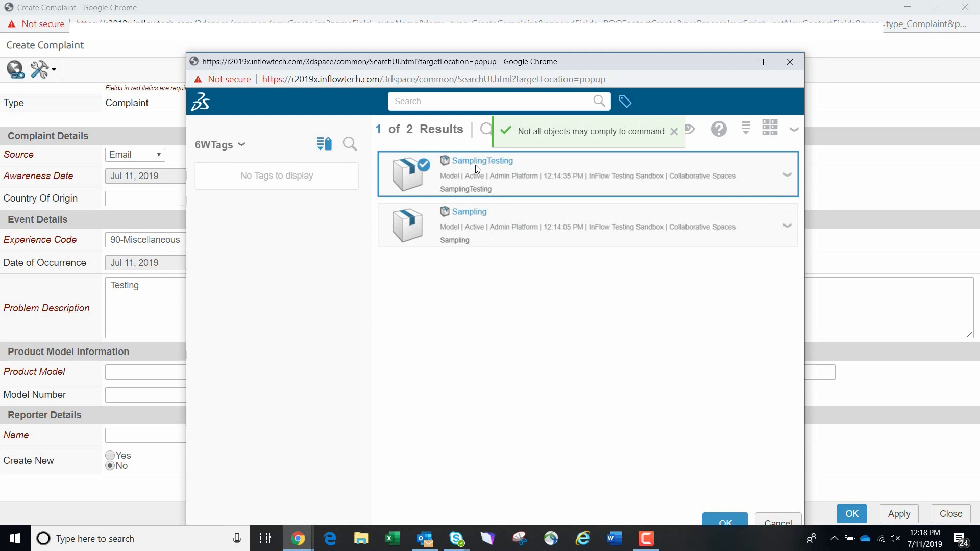
{"action": "left_click", "coordinate": [725, 520]}
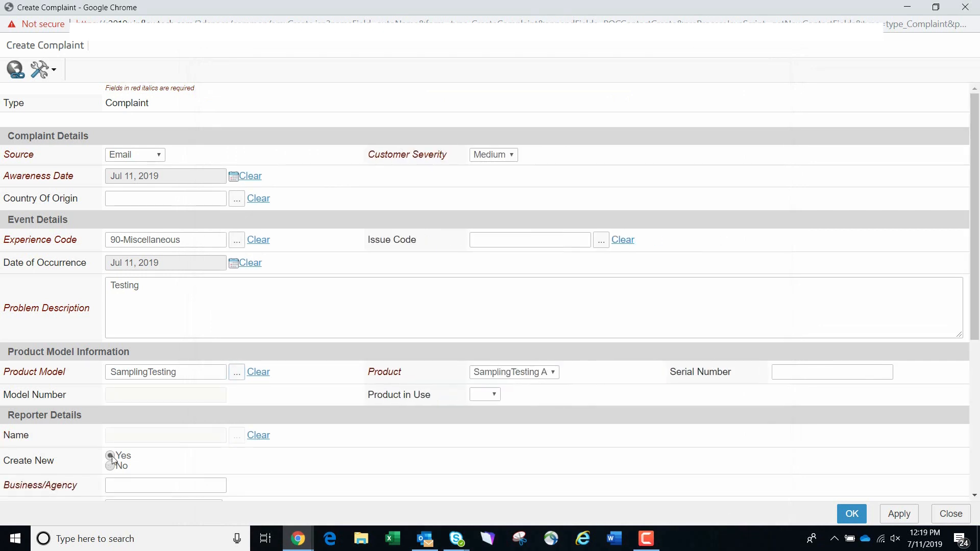
- Add a new reporter from business InFlow with the contact's first and last name, and submit the complaint
{"action": "left_click", "coordinate": [110, 455]}
{"action": "scroll", "coordinate": [124, 453], "scroll_direction": "down", "scroll_amount": 4}
{"action": "left_click", "coordinate": [150, 296]}
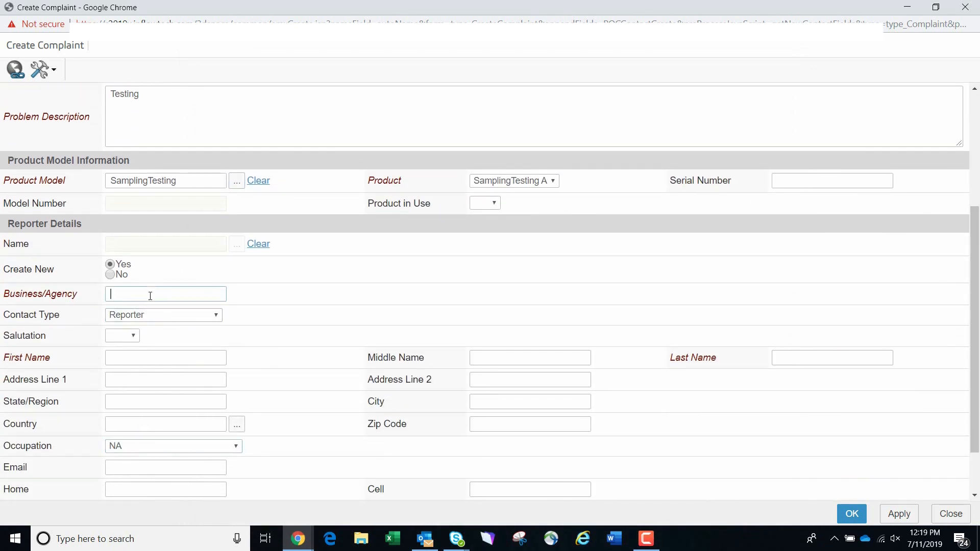
{"action": "type", "text": "InFlow"}
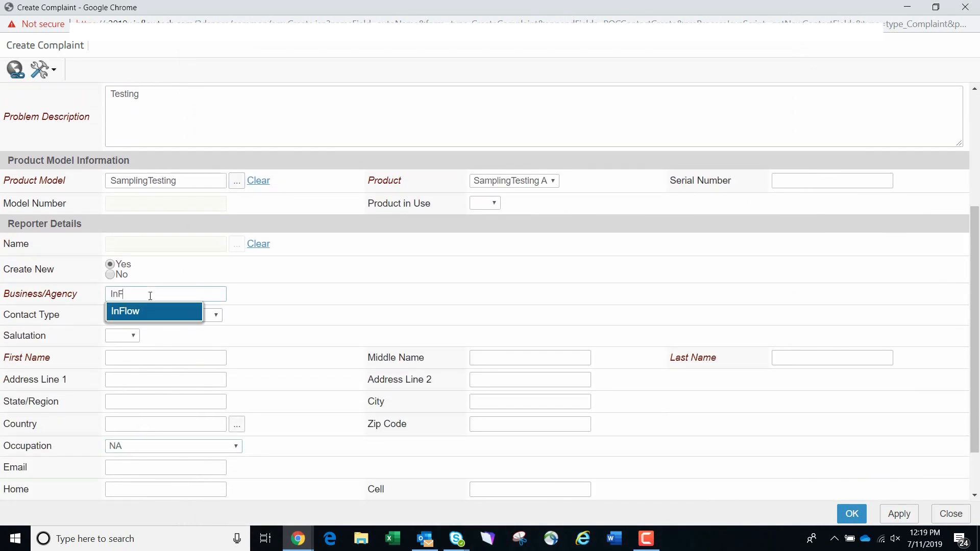
{"action": "left_click", "coordinate": [113, 358]}
{"action": "type", "text": "John"}
{"action": "key", "text": "Tab"}
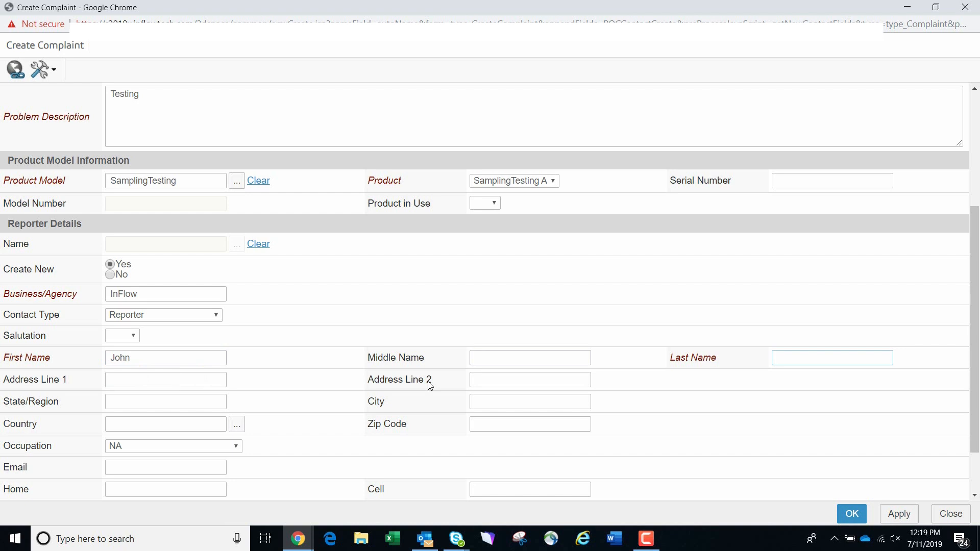
{"action": "type", "text": "Smith"}
{"action": "scroll", "coordinate": [384, 361], "scroll_direction": "down", "scroll_amount": 1}
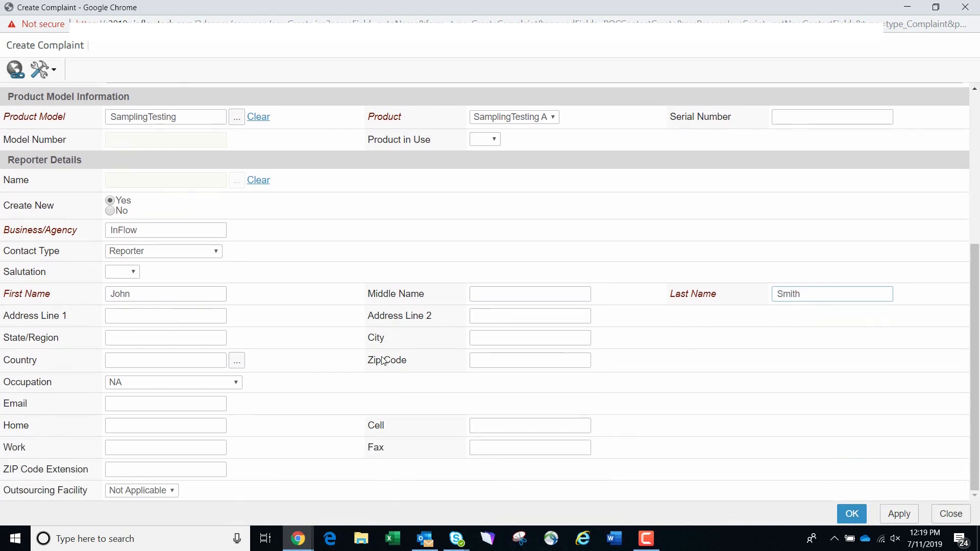
{"action": "left_click", "coordinate": [852, 515]}
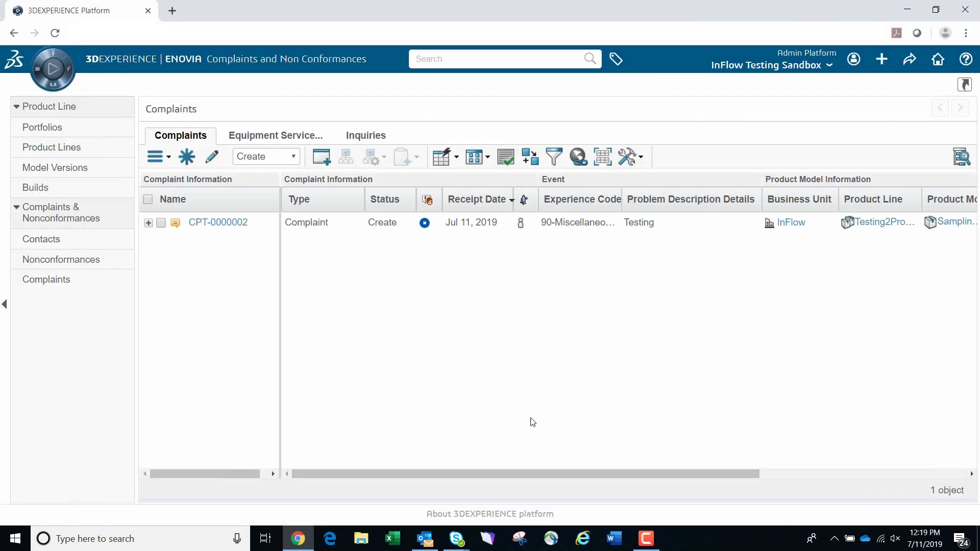
- Open the new complaint's lifecycle and promote the complaint to In Process
{"action": "left_click", "coordinate": [215, 226]}
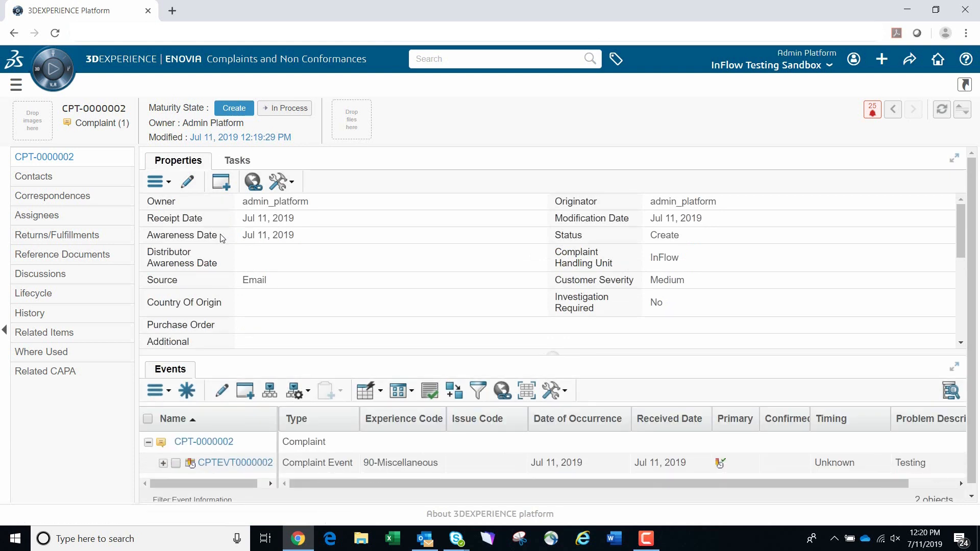
{"action": "left_click", "coordinate": [41, 299]}
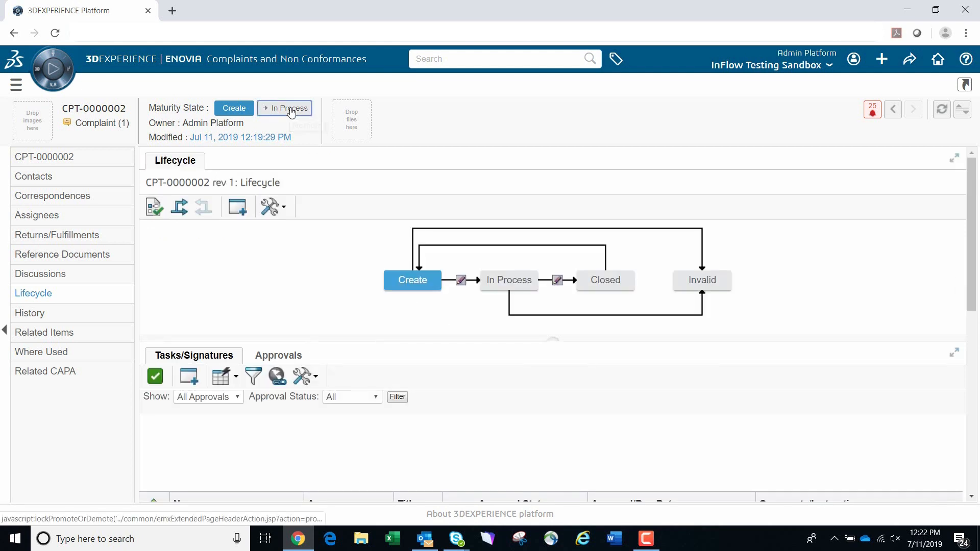
{"action": "left_click", "coordinate": [292, 110]}
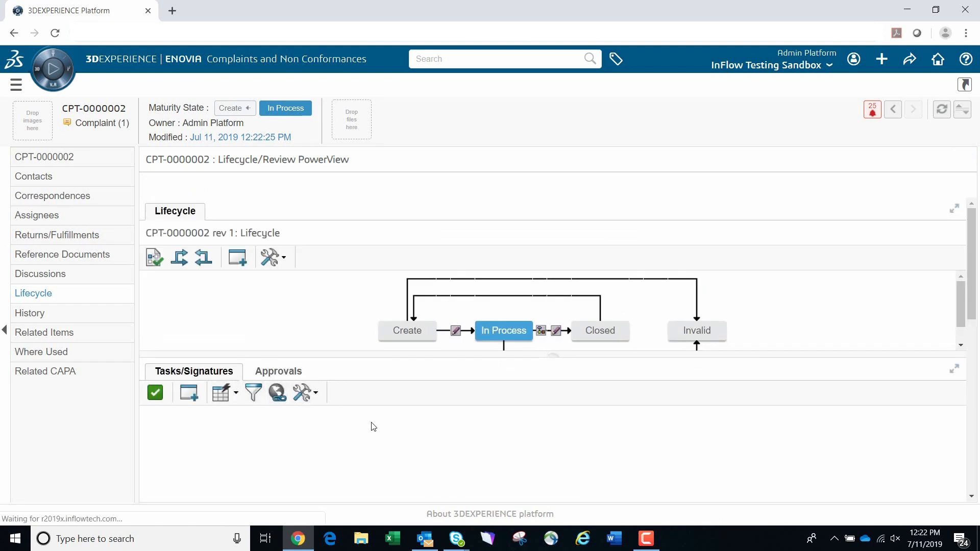
- Open the pending Review Task from the complaint's tasks and signatures and maximize its window
{"action": "scroll", "coordinate": [373, 427], "scroll_direction": "down", "scroll_amount": 4}
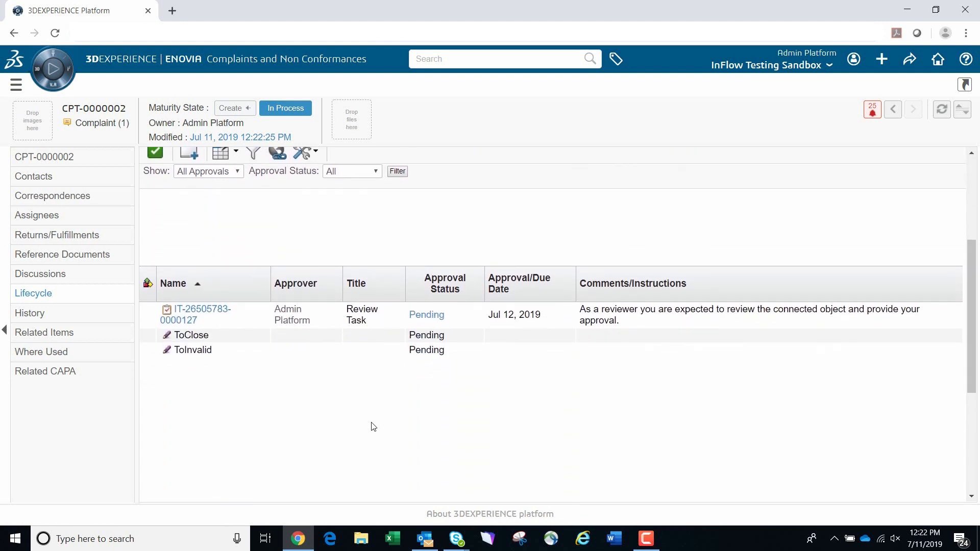
{"action": "left_click", "coordinate": [184, 319]}
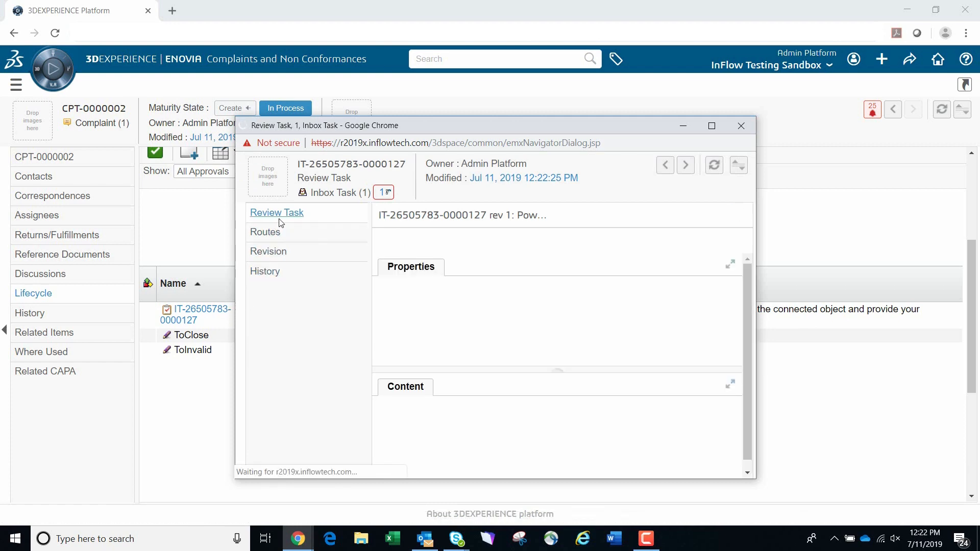
{"action": "left_click", "coordinate": [710, 133]}
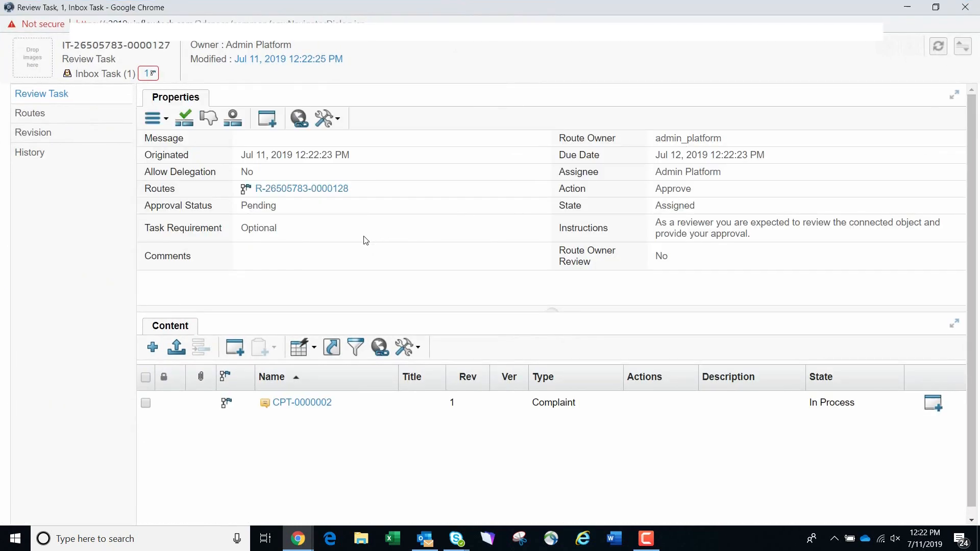
- Approve the complaint's review task with the comment "Approved"
{"action": "left_click", "coordinate": [146, 405]}
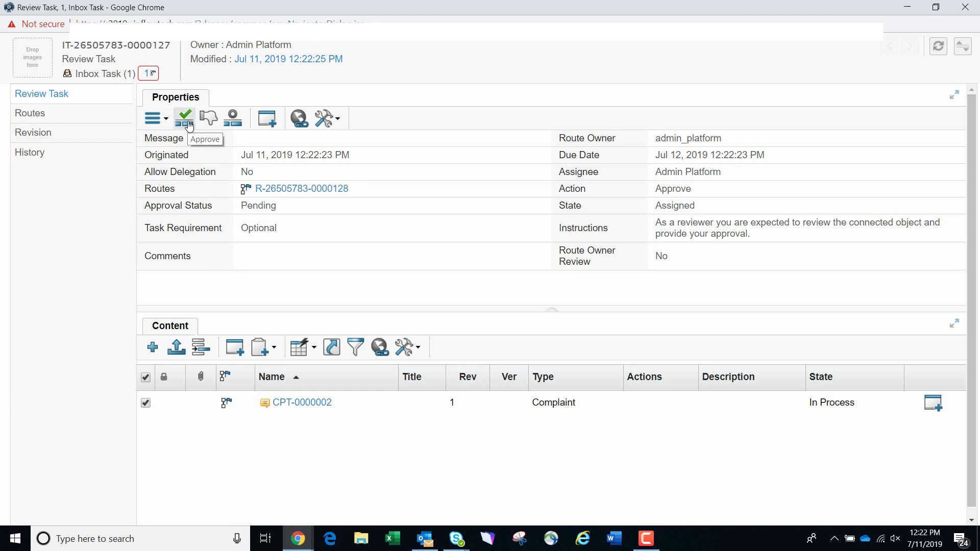
{"action": "left_click", "coordinate": [155, 118]}
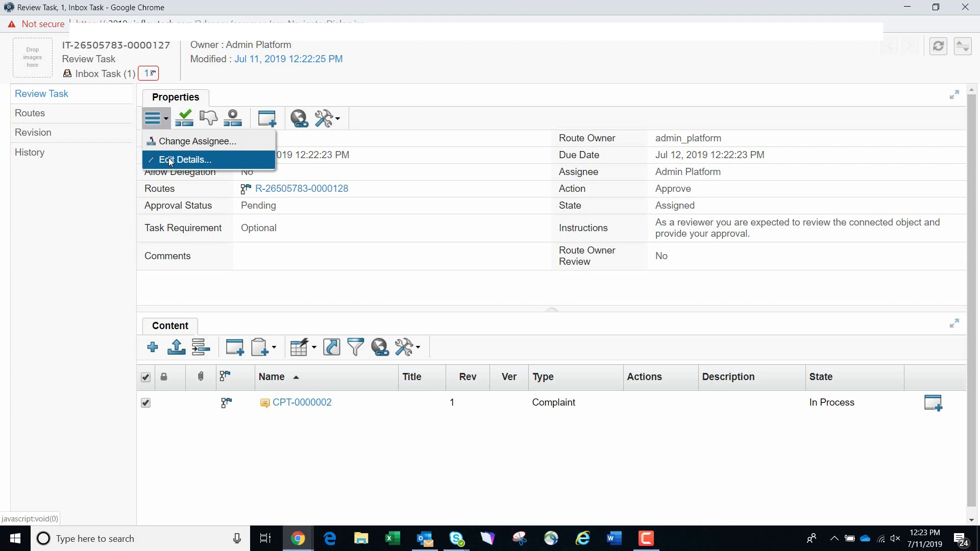
{"action": "left_click", "coordinate": [595, 172]}
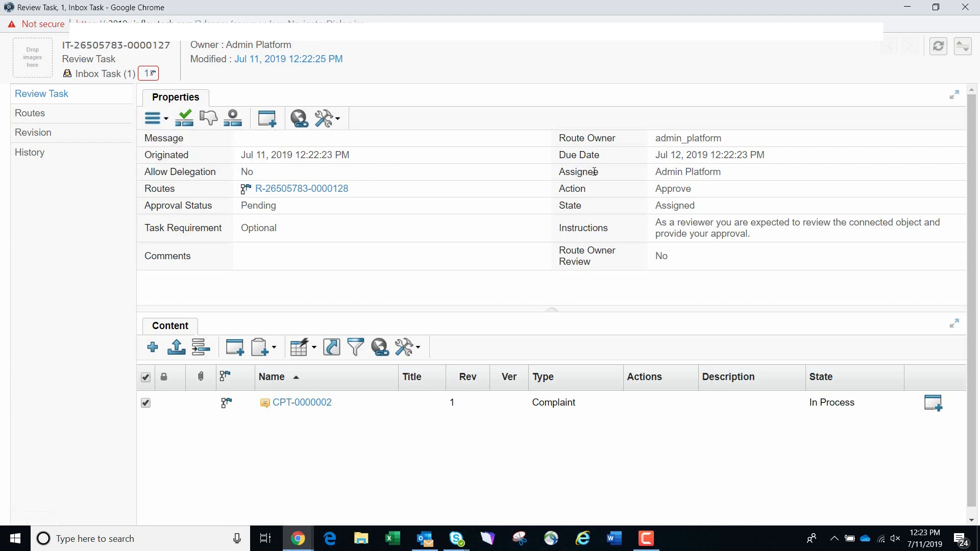
{"action": "left_click", "coordinate": [189, 123]}
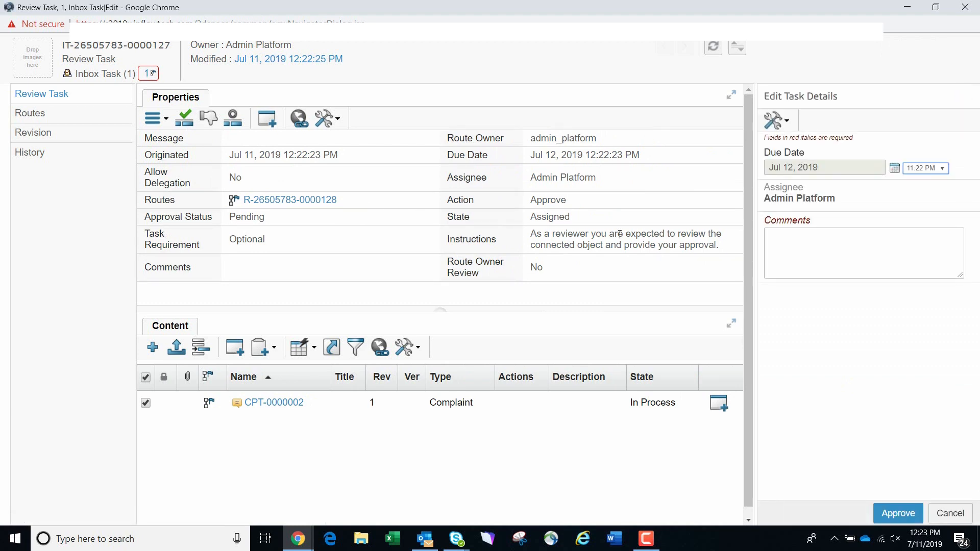
{"action": "left_click", "coordinate": [788, 256]}
{"action": "type", "text": "Approved"}
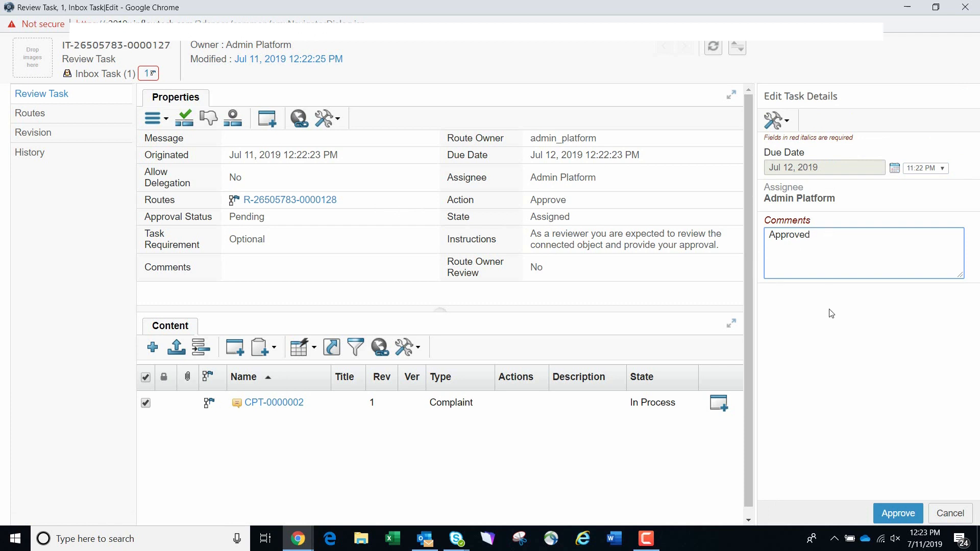
{"action": "left_click", "coordinate": [892, 515]}
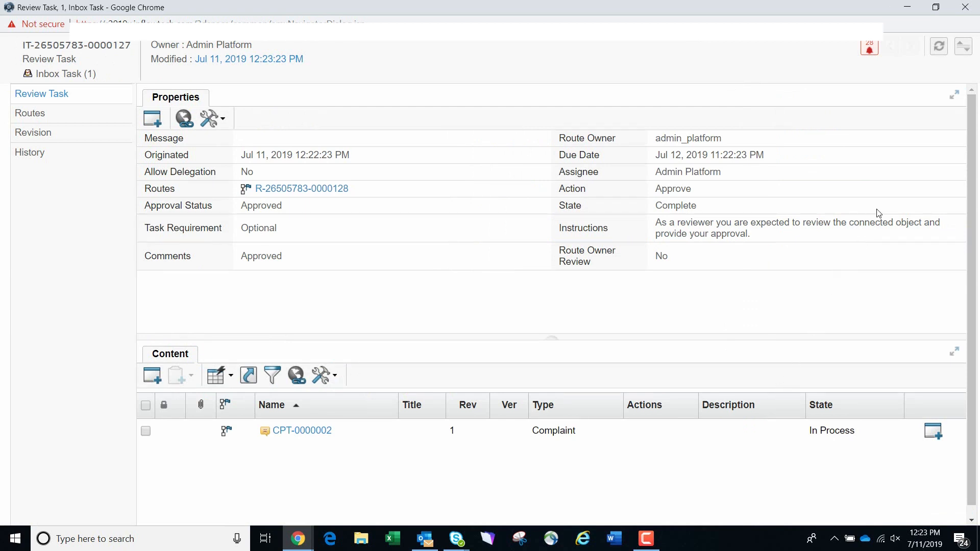
- Open the complaint from the review task's content and go to its related CAPAs
{"action": "left_click", "coordinate": [298, 431]}
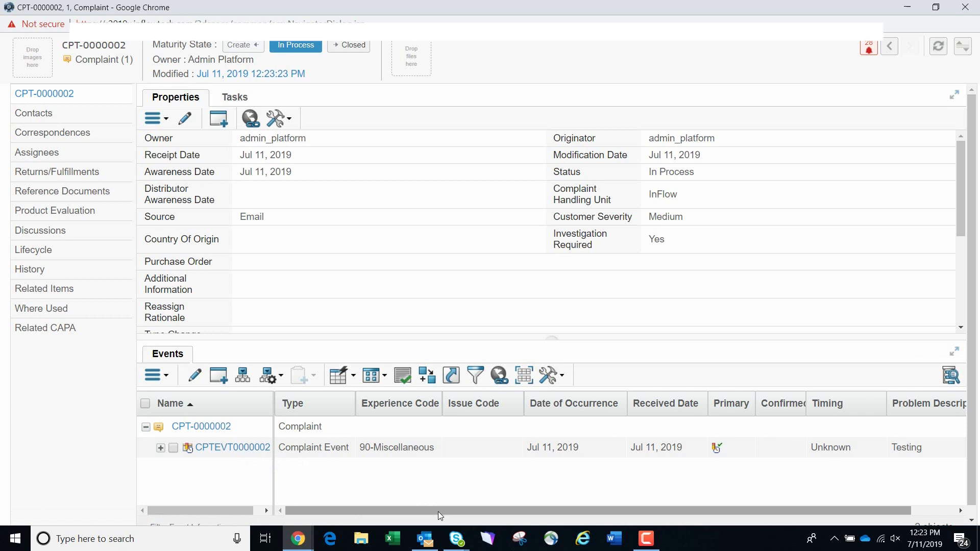
{"action": "left_click_drag", "start_coordinate": [445, 510], "coordinate": [381, 506]}
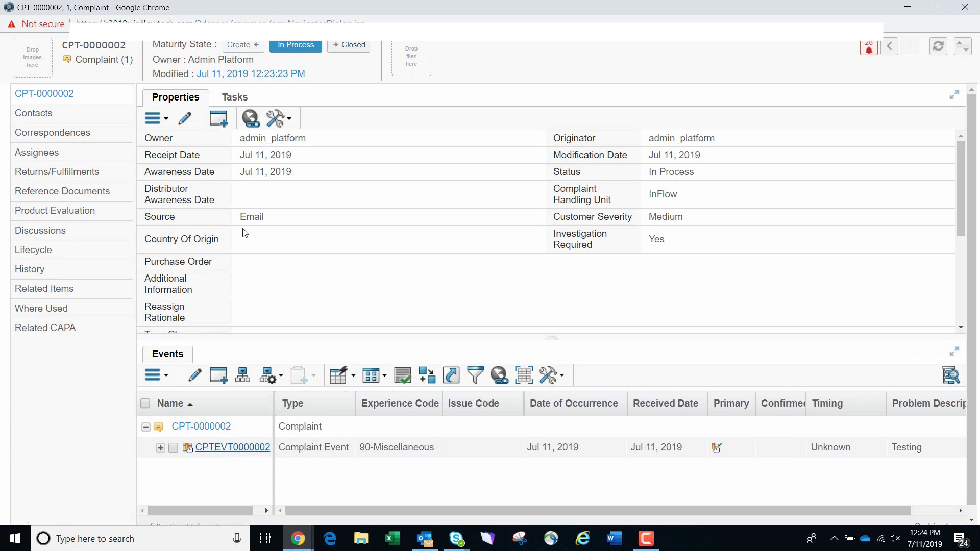
{"action": "left_click", "coordinate": [45, 329]}
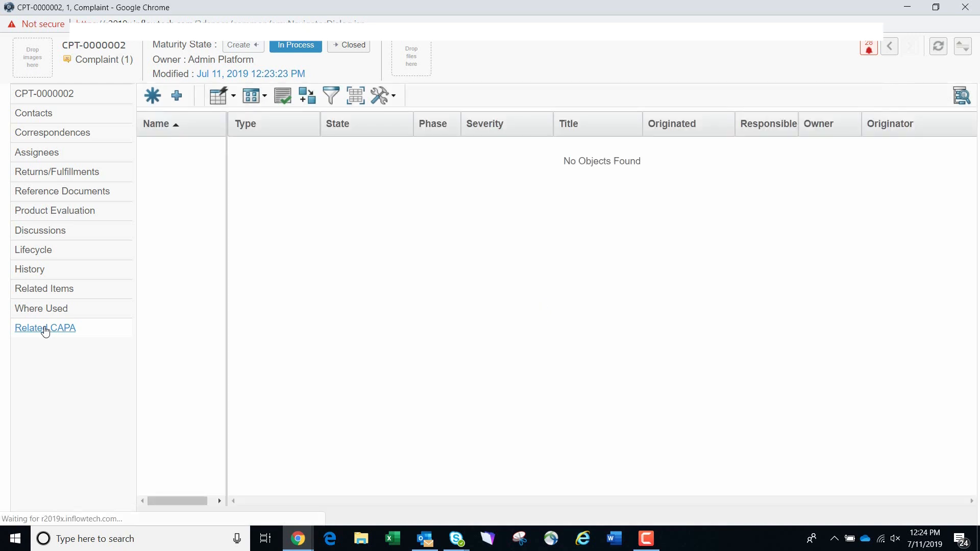
- Start a new corrective CAPA request titled "Demo" with the problem statement "Just testing"
{"action": "left_click", "coordinate": [152, 96]}
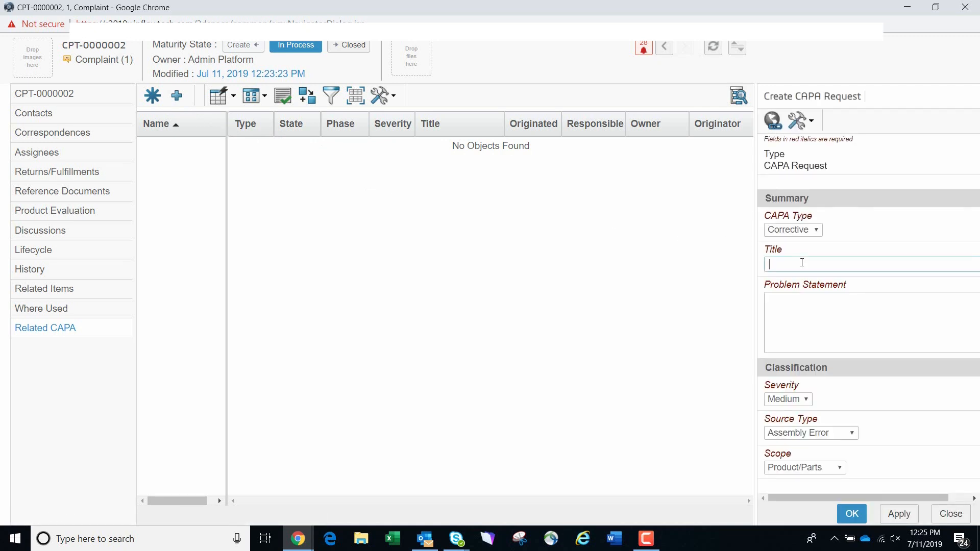
{"action": "type", "text": "Demo"}
{"action": "key", "text": "Tab"}
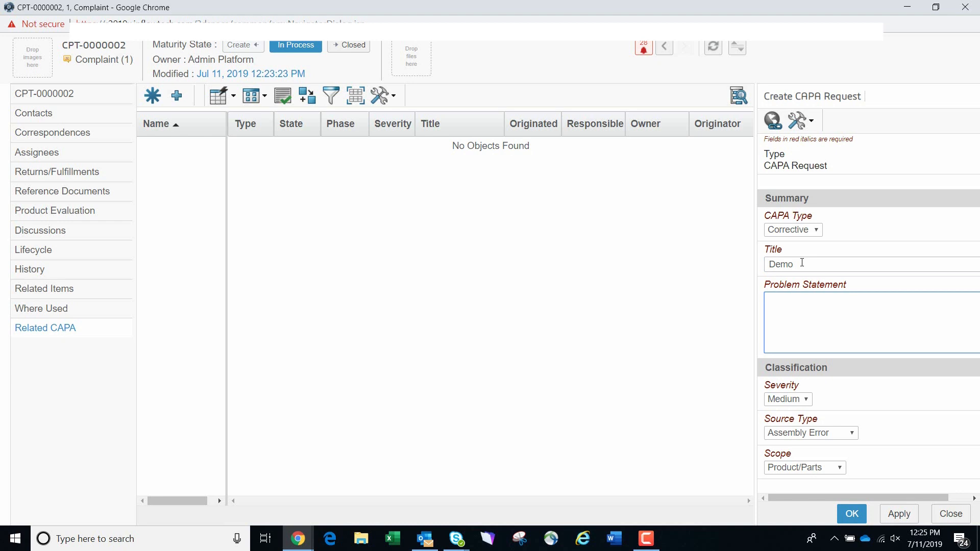
{"action": "type", "text": "Just testing"}
- Classify the CAPA request with severity High, source type Systemic Issue and scope Product Process, and create it
{"action": "left_click", "coordinate": [839, 468]}
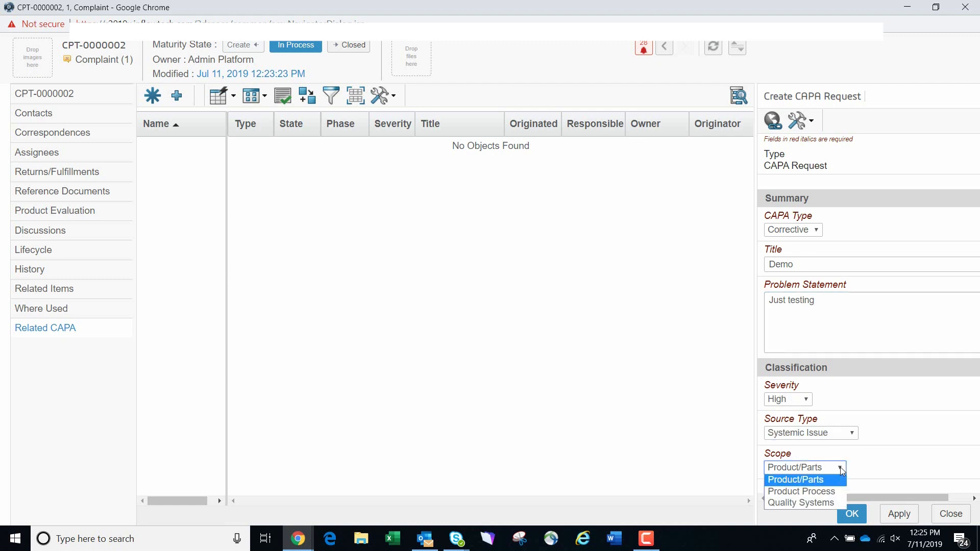
{"action": "left_click", "coordinate": [830, 492]}
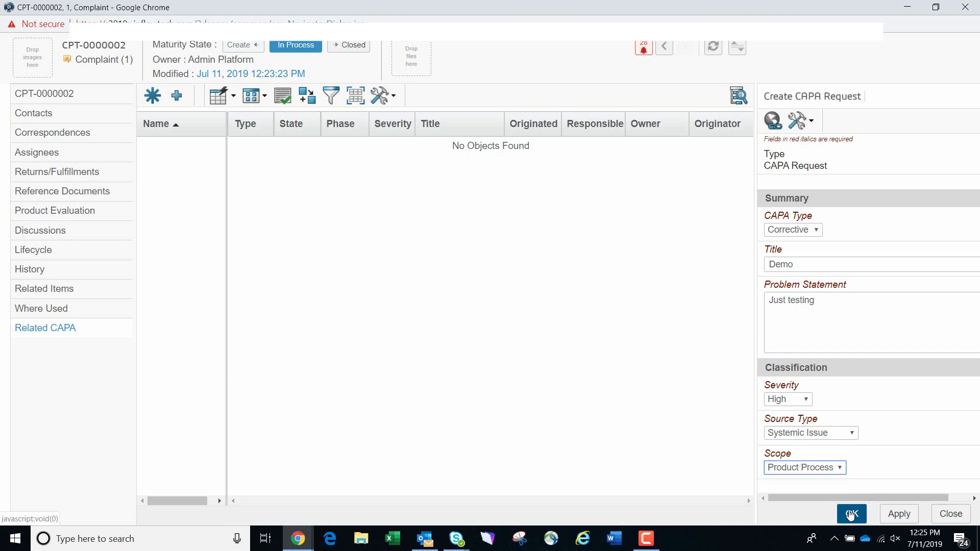
{"action": "left_click", "coordinate": [851, 514]}
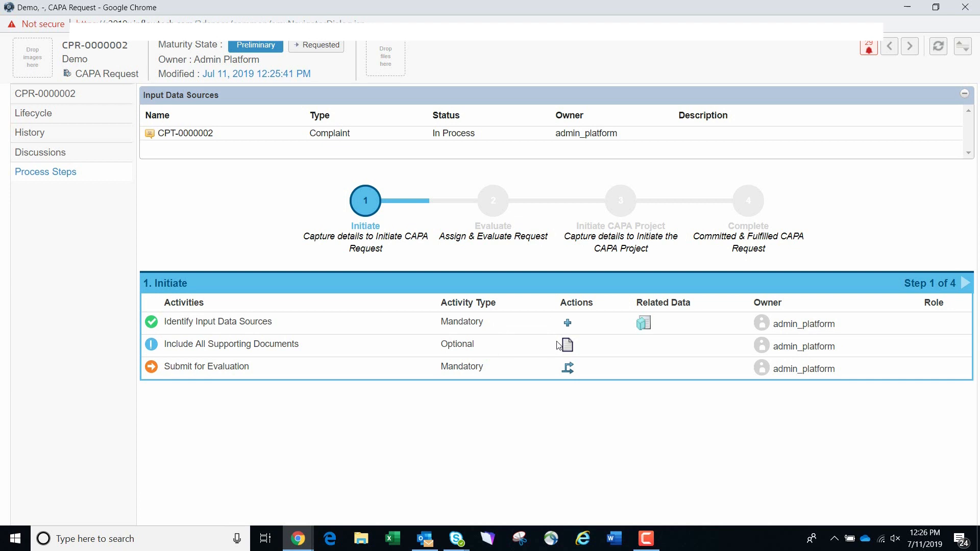
- Submit the CAPA request for evaluation with InFlow as responsible organization and the platform admin account as reviewer
{"action": "left_click", "coordinate": [567, 368]}
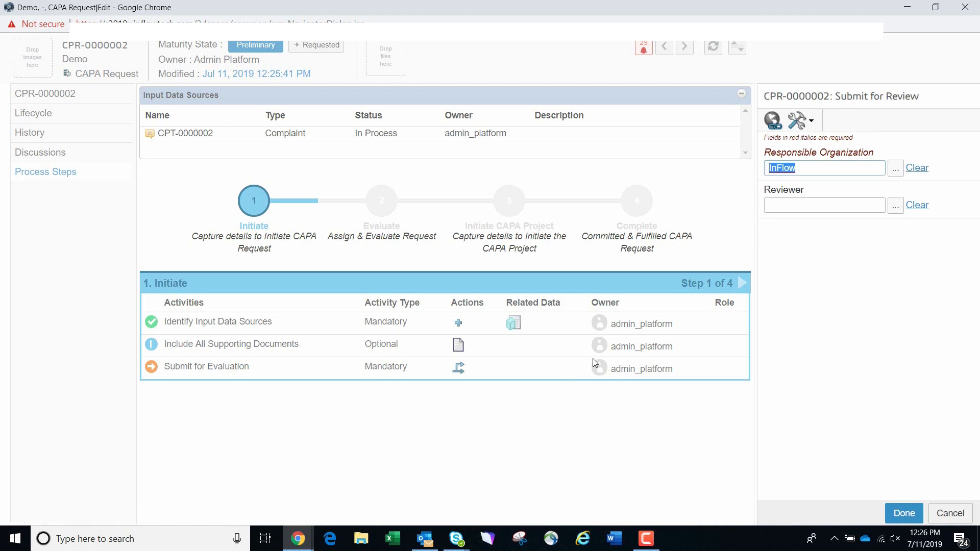
{"action": "left_click", "coordinate": [896, 206]}
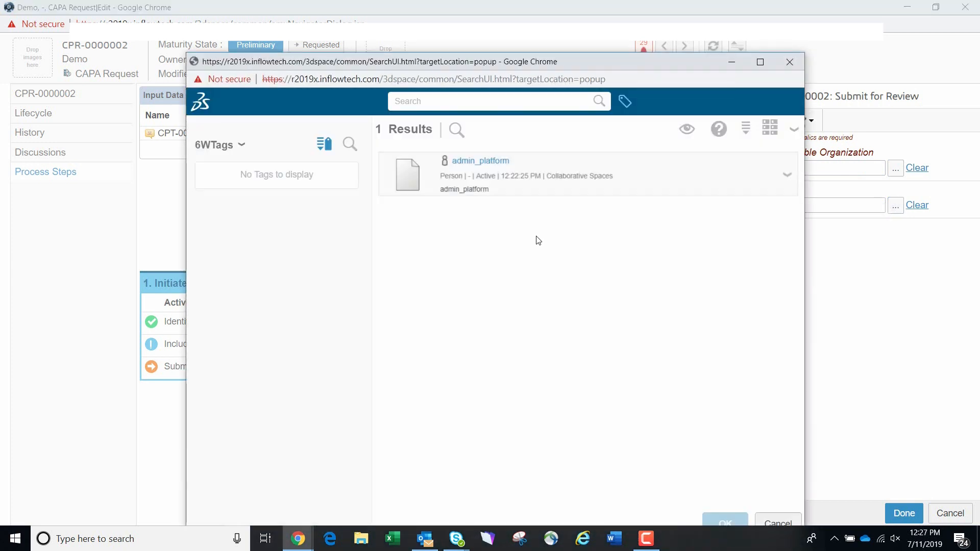
{"action": "left_click", "coordinate": [539, 163]}
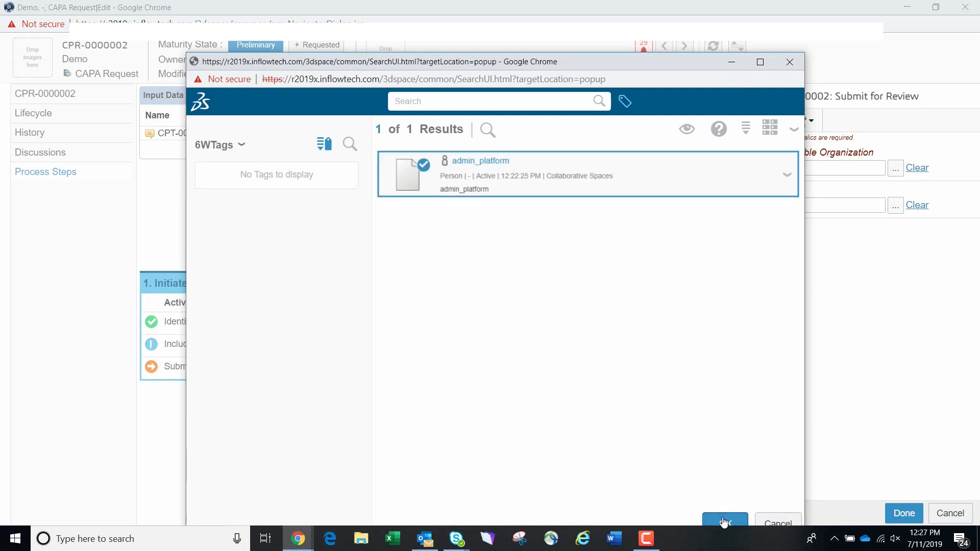
{"action": "left_click", "coordinate": [727, 519]}
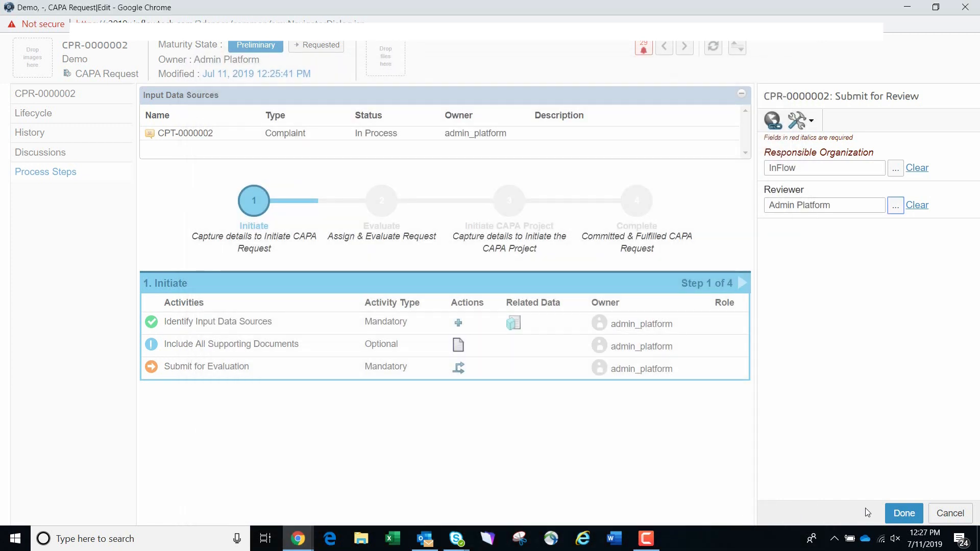
{"action": "left_click", "coordinate": [903, 514]}
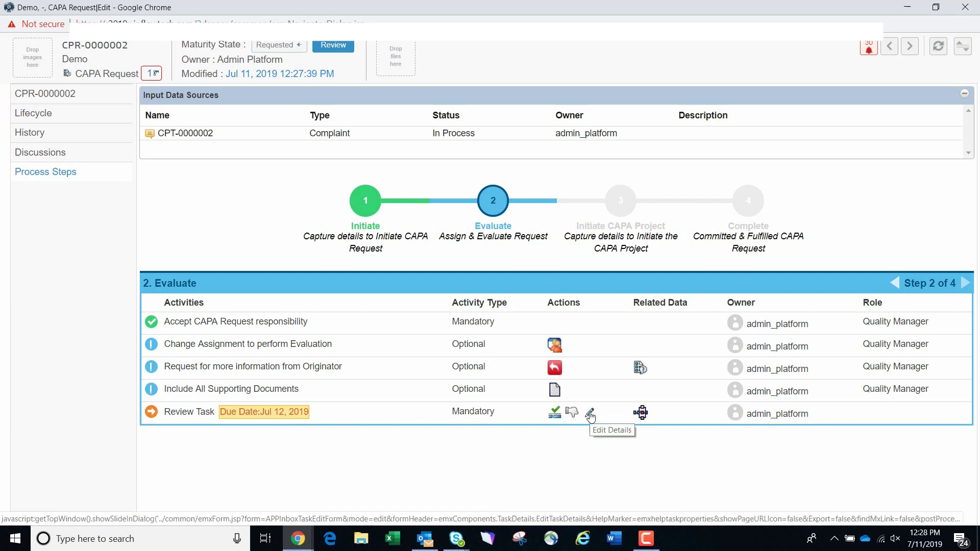
- Approve the CAPA request's review task in the Evaluate stage with the comment "Approved"
{"action": "left_click", "coordinate": [553, 415]}
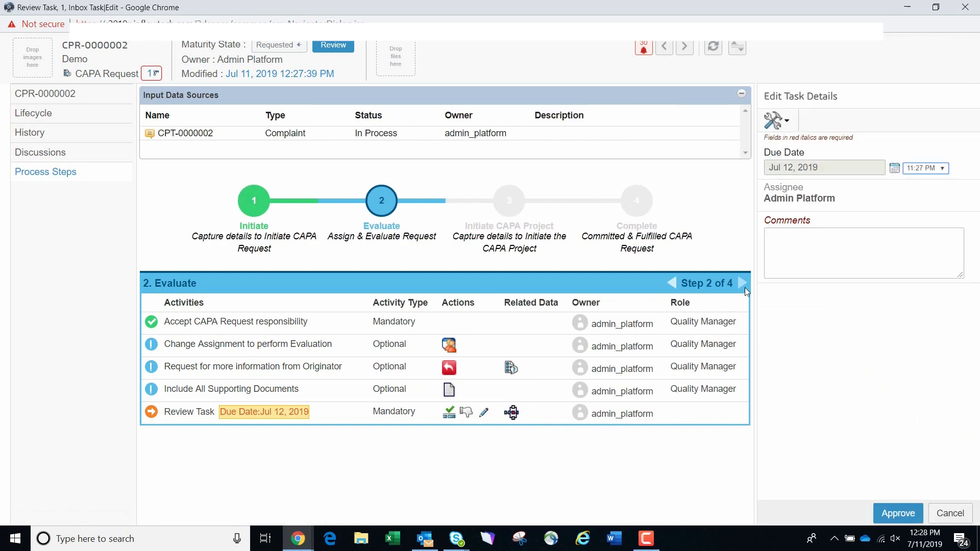
{"action": "left_click", "coordinate": [794, 266]}
{"action": "type", "text": "Ap"}
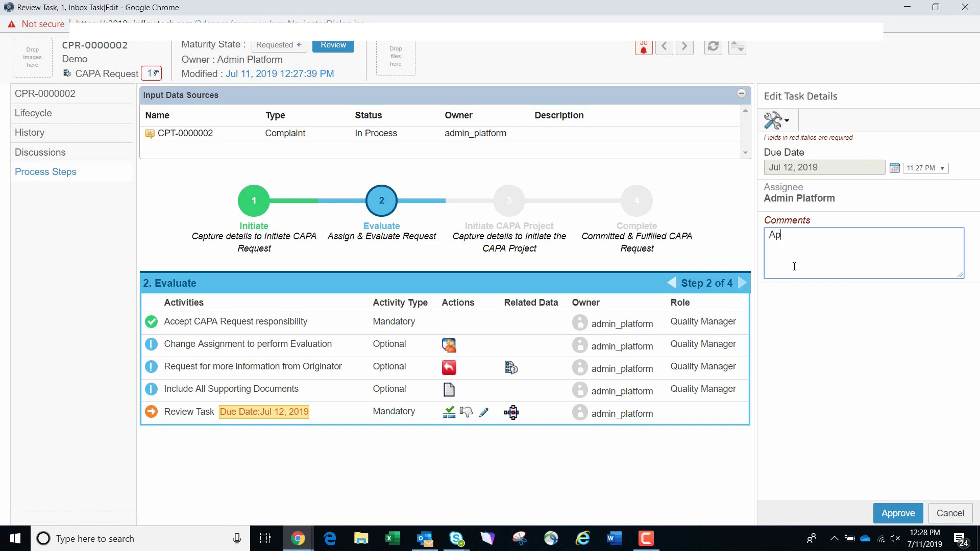
{"action": "type", "text": "proved"}
{"action": "left_click", "coordinate": [906, 512]}
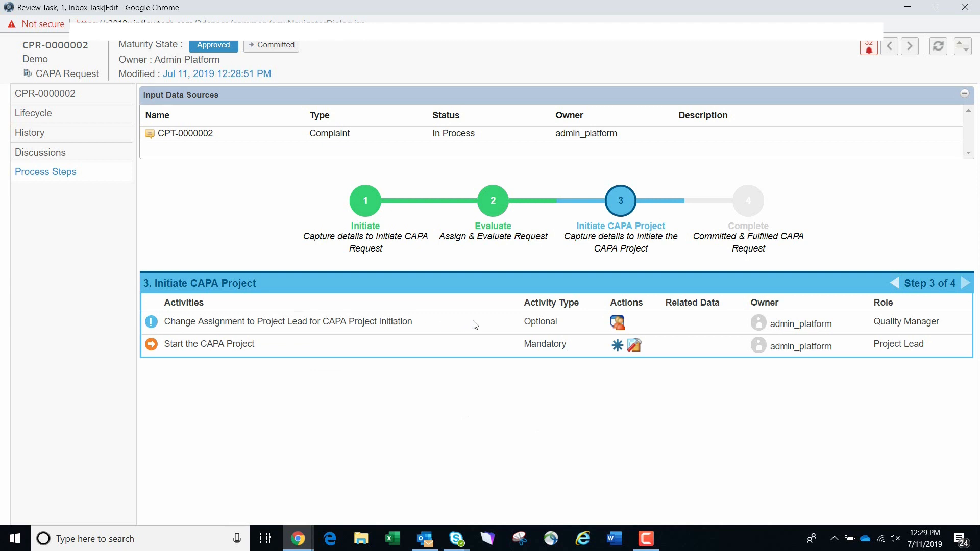
- Start a new CAPA project from the request, titled "TestingCAPA" with the objective "Test End to End Process"
{"action": "left_click", "coordinate": [635, 346]}
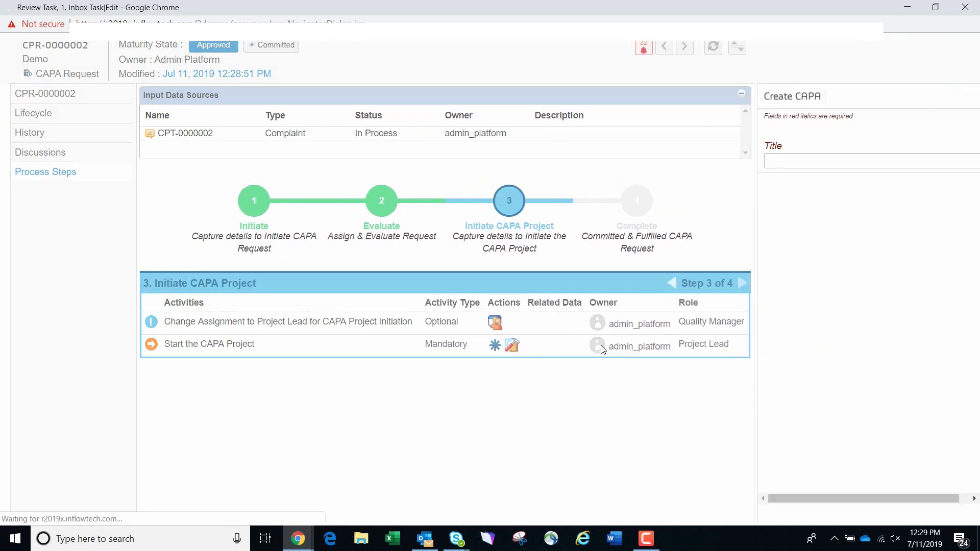
{"action": "left_click", "coordinate": [804, 187]}
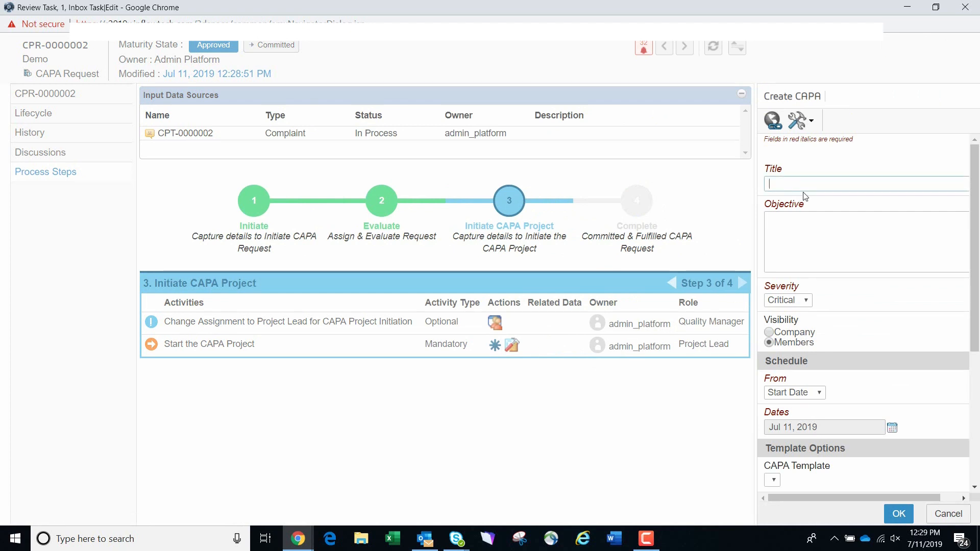
{"action": "type", "text": "TestingCAPAP"}
{"action": "key", "text": "BackSpace"}
{"action": "key", "text": "Tab"}
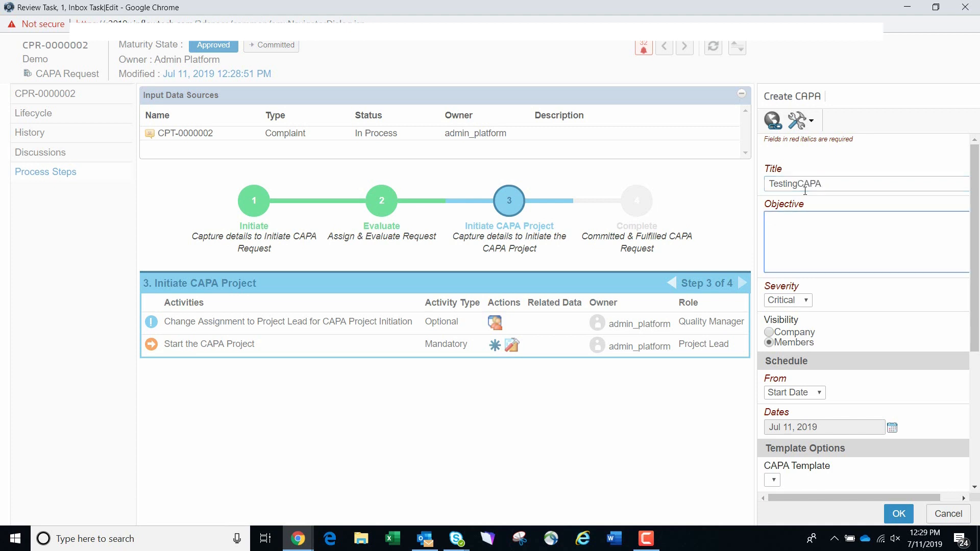
{"action": "type", "text": "Test End to End Process"}
- Set the new CAPA's severity to High and create it without a template
{"action": "left_click", "coordinate": [807, 301]}
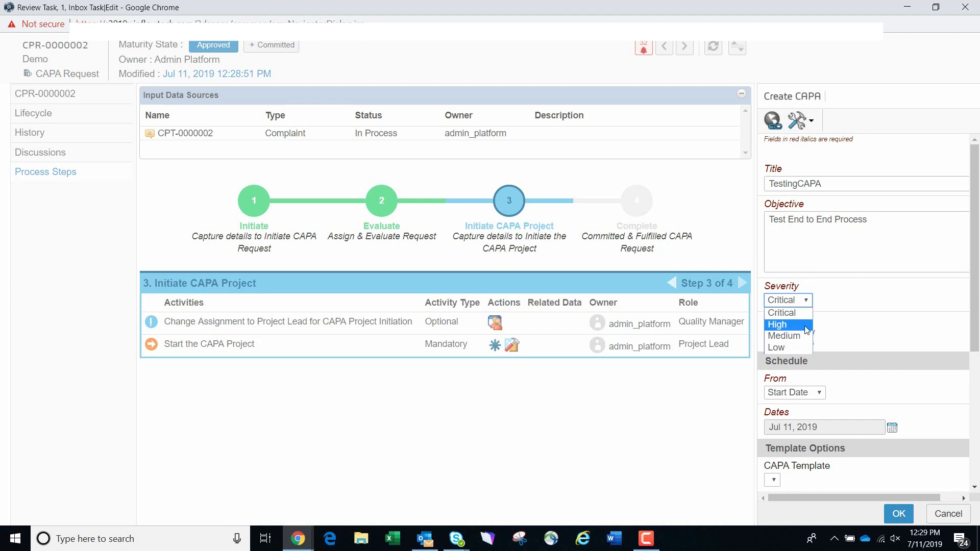
{"action": "left_click", "coordinate": [808, 325]}
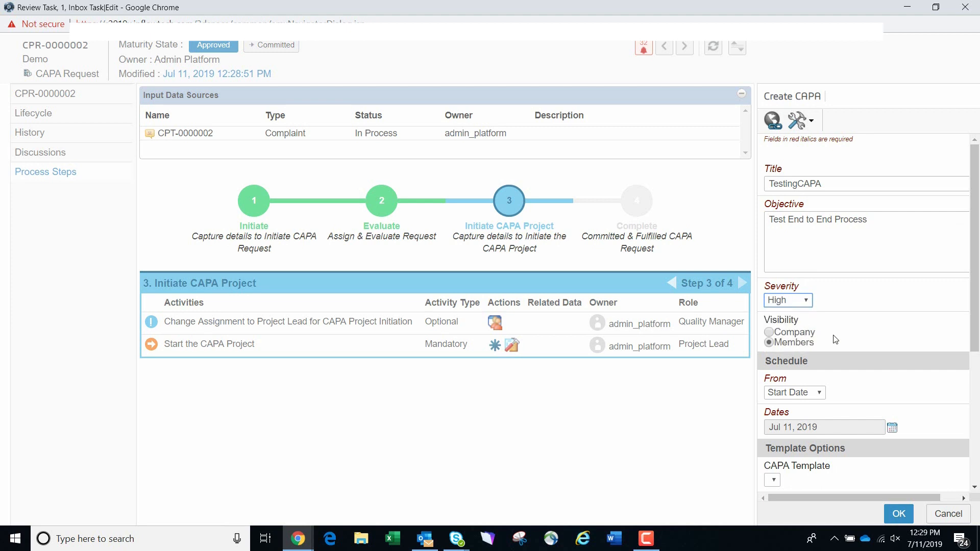
{"action": "scroll", "coordinate": [836, 340], "scroll_direction": "down", "scroll_amount": 1}
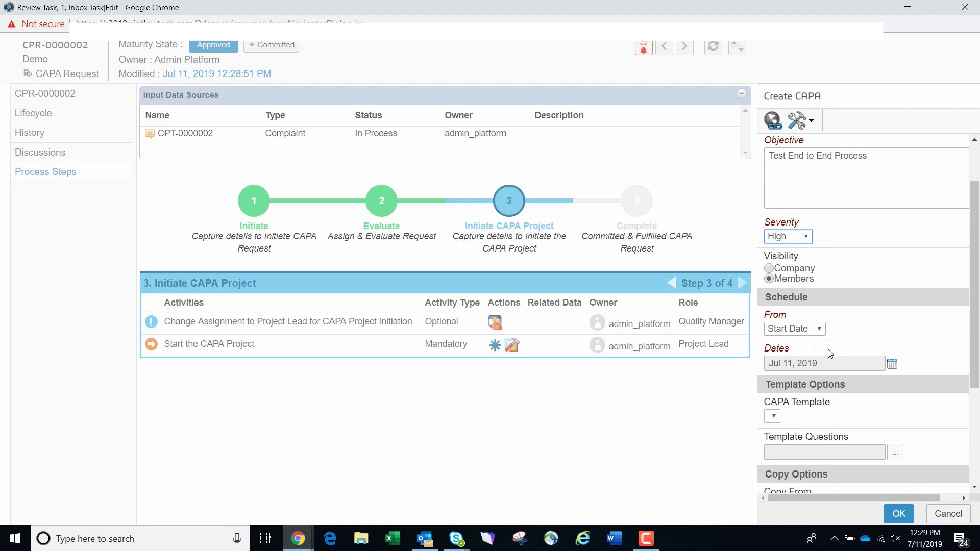
{"action": "scroll", "coordinate": [831, 363], "scroll_direction": "down", "scroll_amount": 1}
{"action": "scroll", "coordinate": [831, 363], "scroll_direction": "down", "scroll_amount": 2}
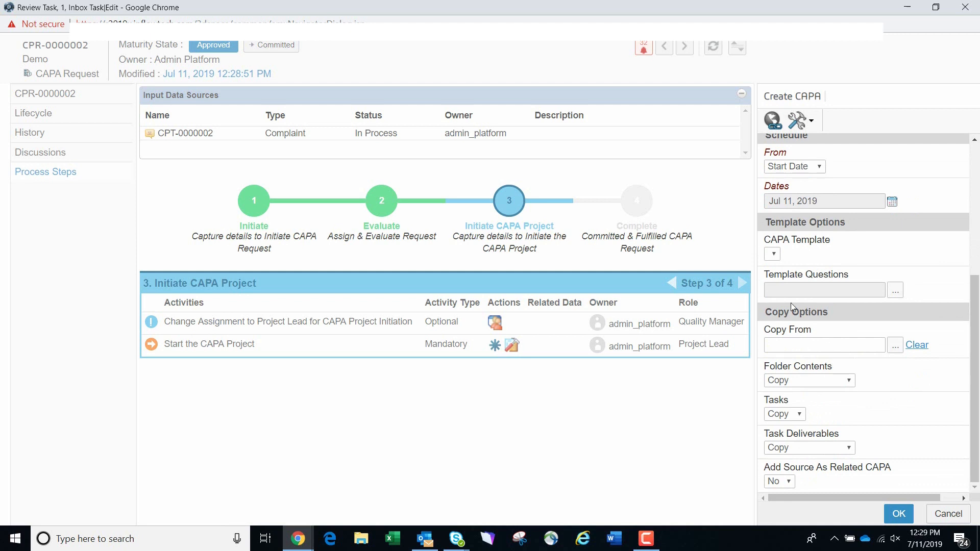
{"action": "left_click", "coordinate": [899, 515]}
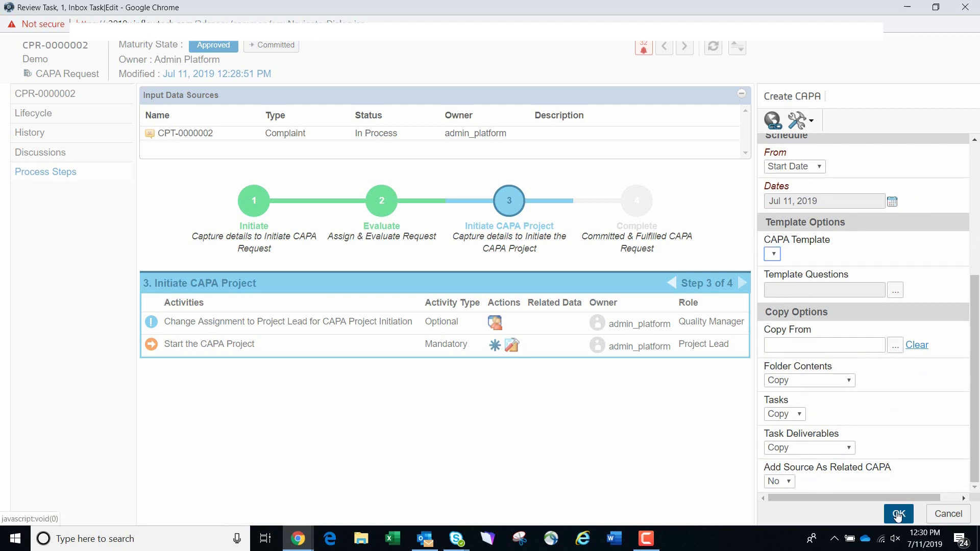
{"action": "left_click", "coordinate": [899, 515]}
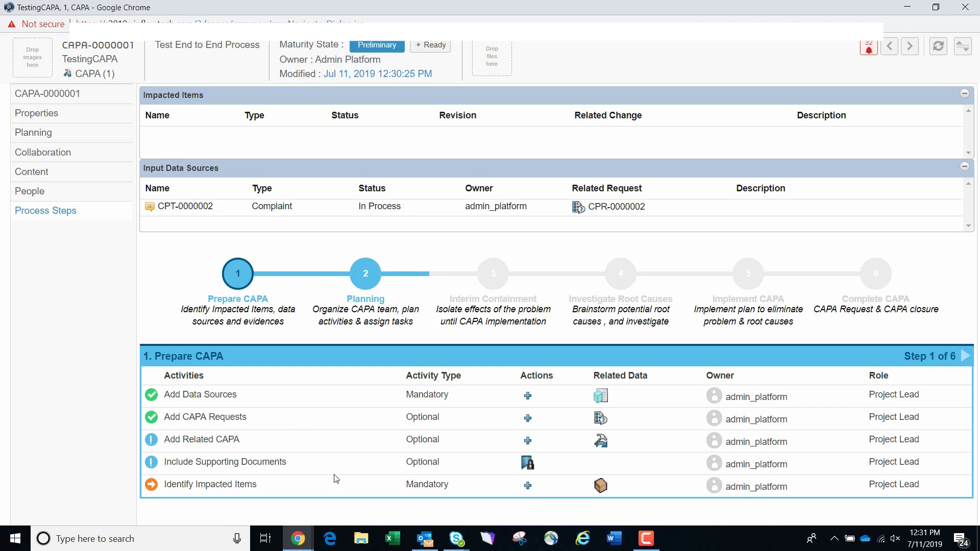
{"action": "left_click", "coordinate": [527, 486]}
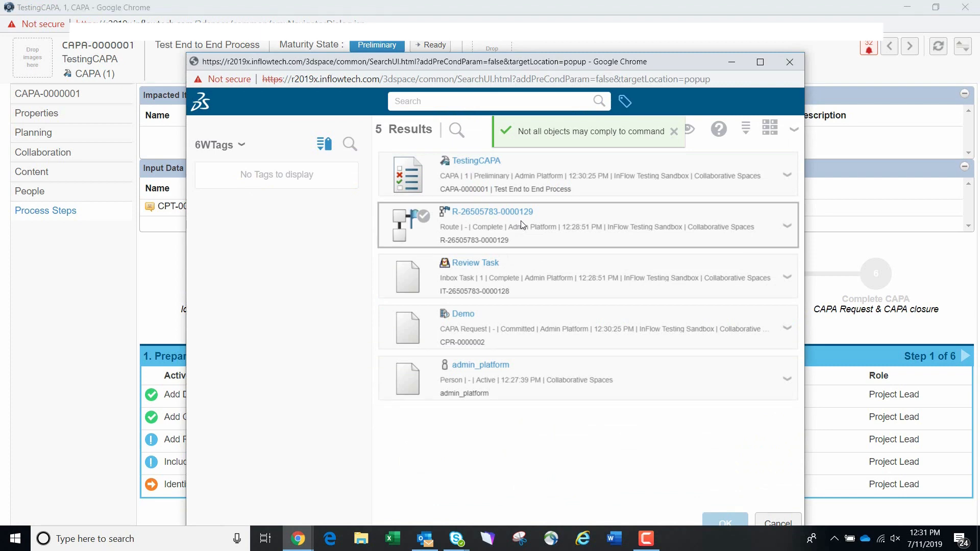
{"action": "mouse_move", "coordinate": [495, 179]}
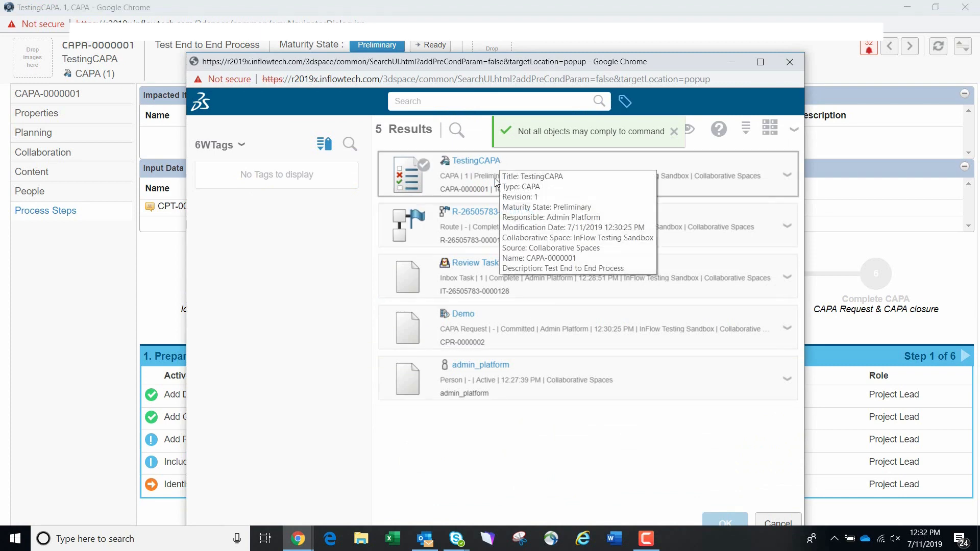
{"action": "left_click", "coordinate": [474, 222]}
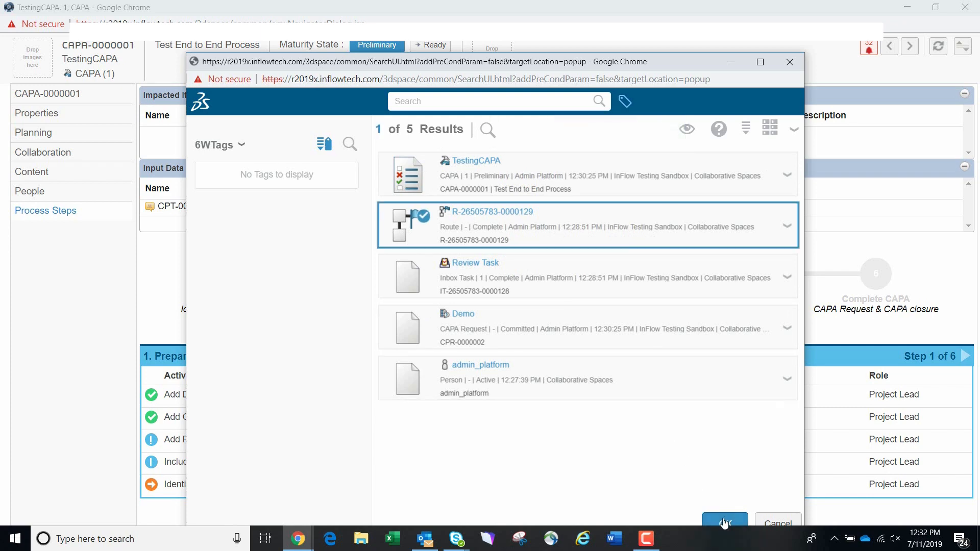
{"action": "left_click", "coordinate": [725, 523]}
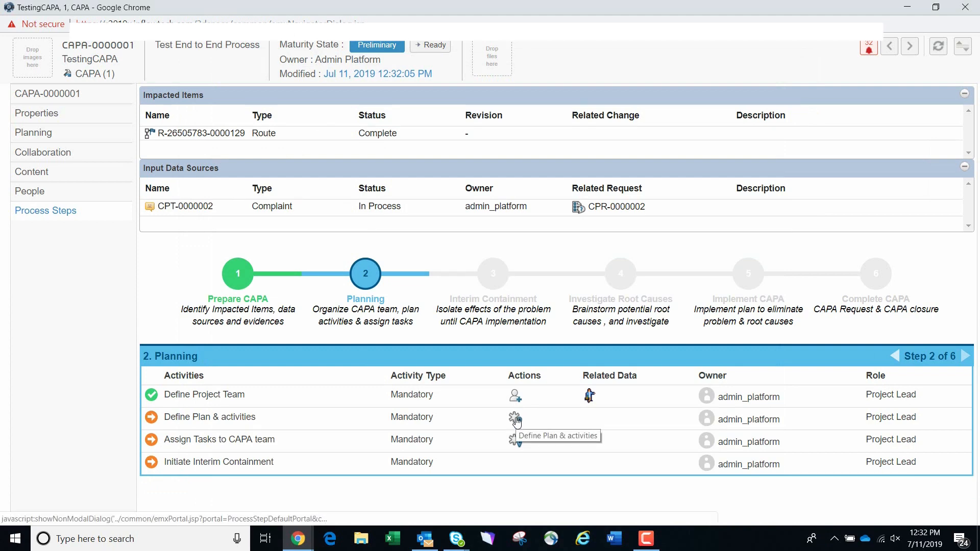
- Define the CAPA plan by creating a sub-level task named "CAPA TEST" under CAPA-0000001 in the work breakdown structure
{"action": "left_click", "coordinate": [516, 419]}
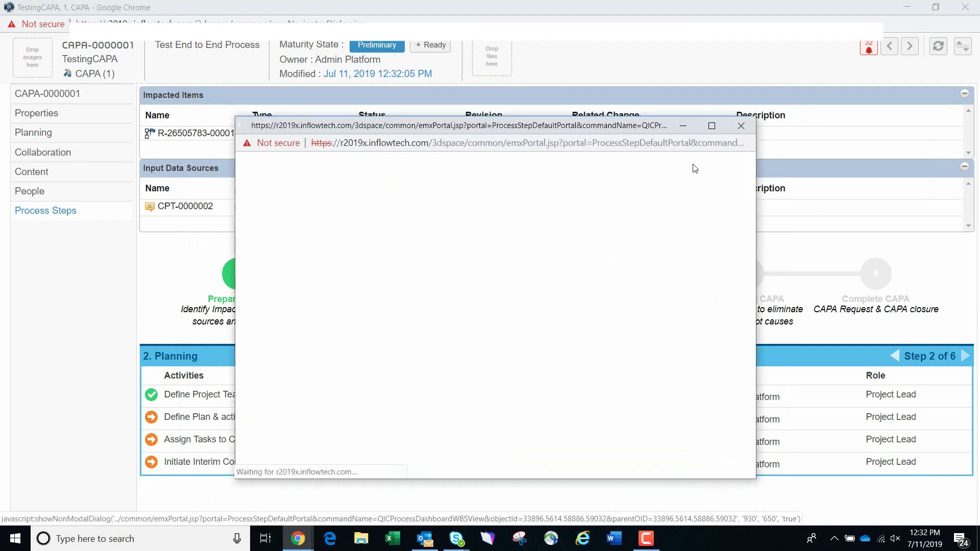
{"action": "left_click", "coordinate": [715, 126]}
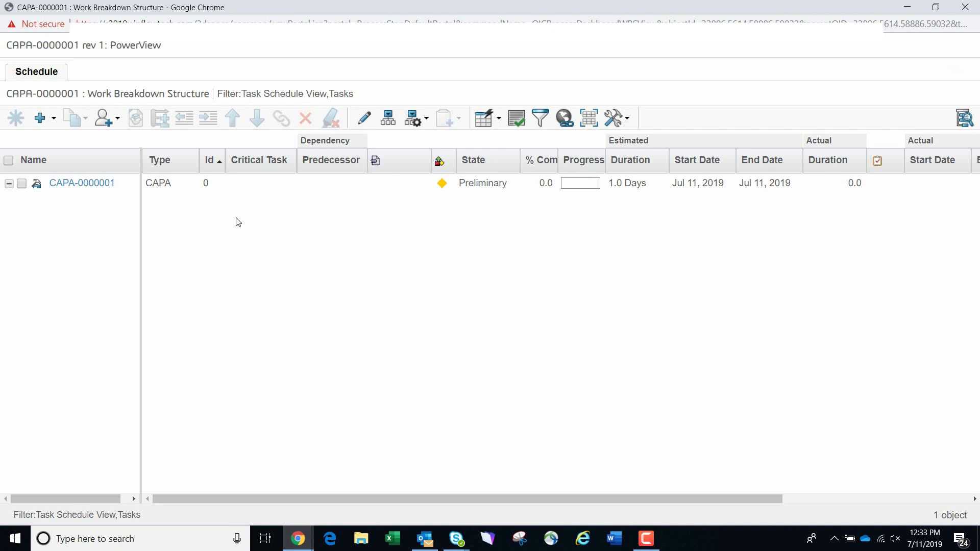
{"action": "left_click", "coordinate": [50, 122]}
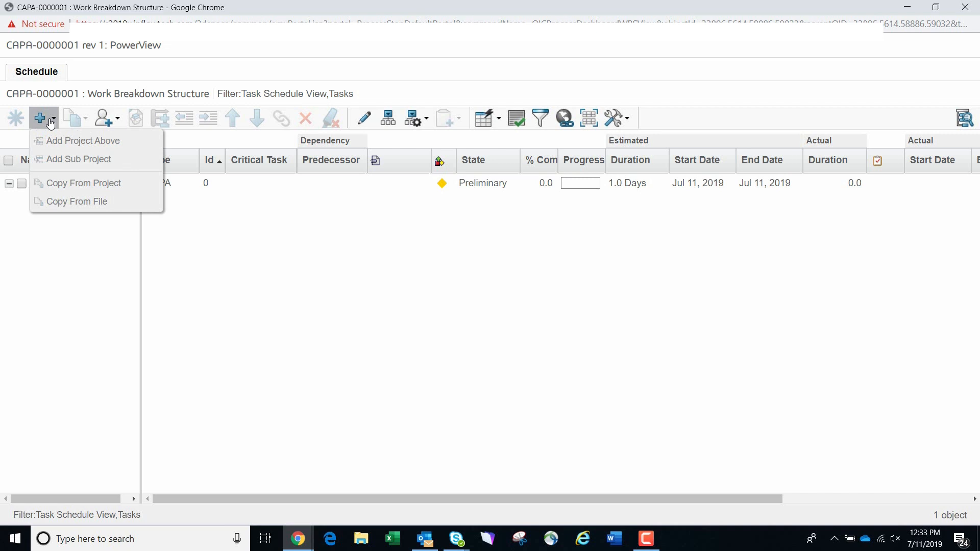
{"action": "left_click", "coordinate": [21, 184]}
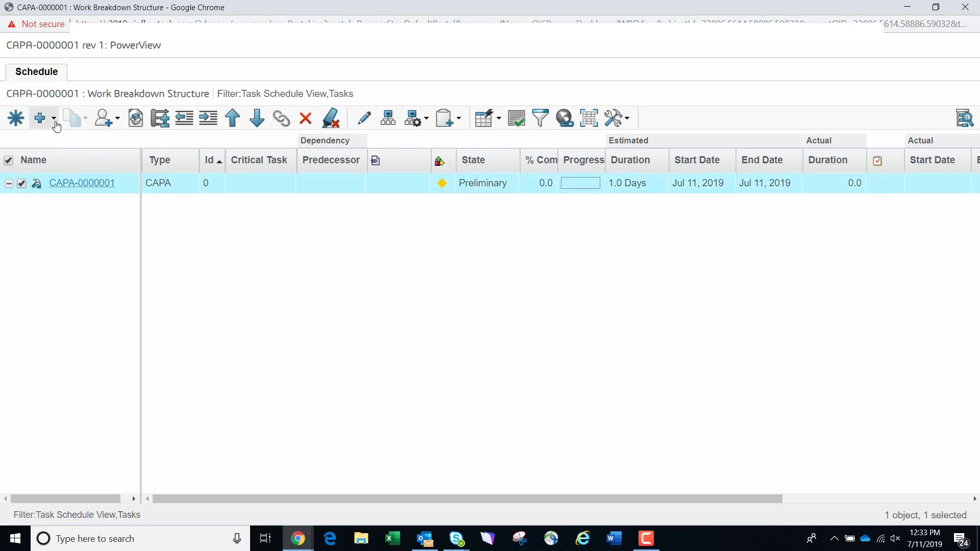
{"action": "left_click", "coordinate": [19, 123]}
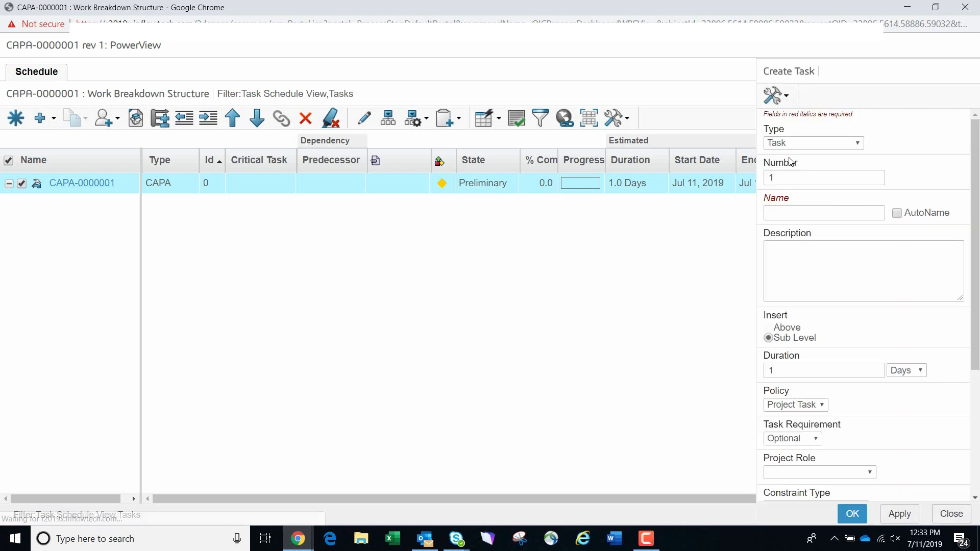
{"action": "left_click", "coordinate": [797, 211]}
{"action": "type", "text": "CAPA TEST"}
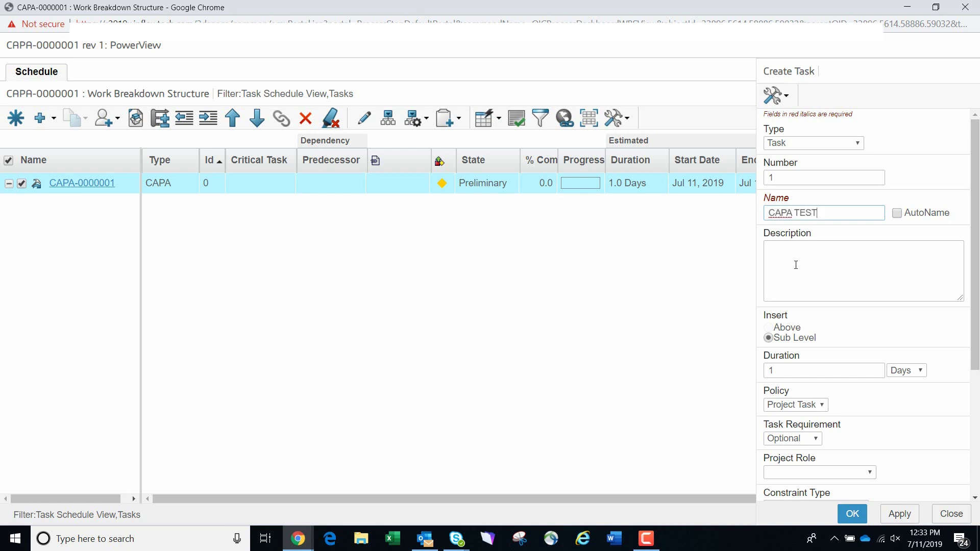
{"action": "scroll", "coordinate": [797, 271], "scroll_direction": "down", "scroll_amount": 1}
{"action": "scroll", "coordinate": [803, 309], "scroll_direction": "down", "scroll_amount": 1}
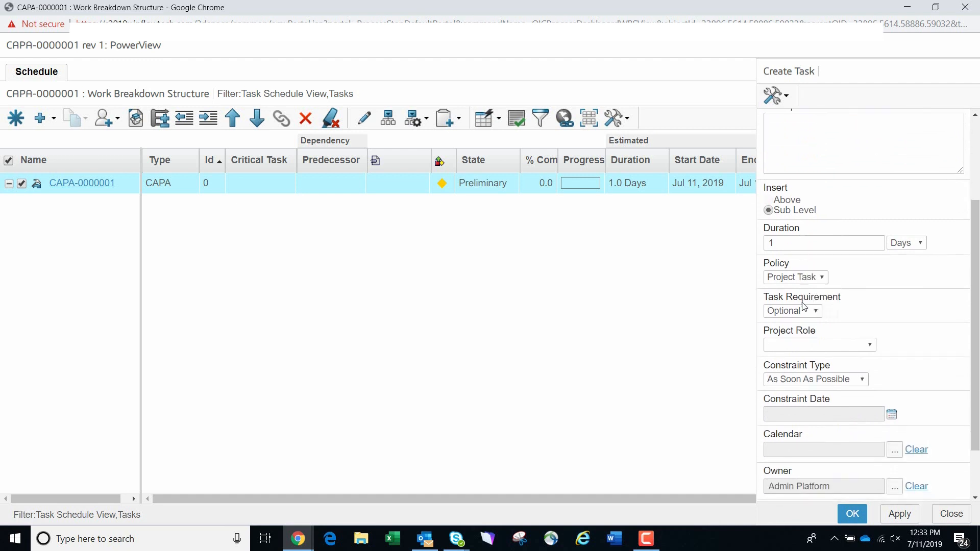
{"action": "scroll", "coordinate": [805, 313], "scroll_direction": "down", "scroll_amount": 1}
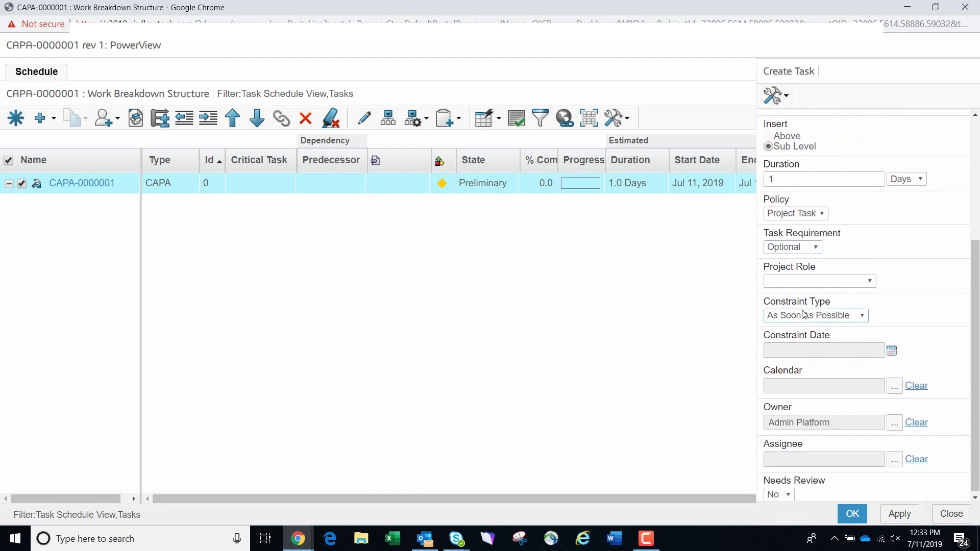
{"action": "scroll", "coordinate": [804, 314], "scroll_direction": "down", "scroll_amount": 1}
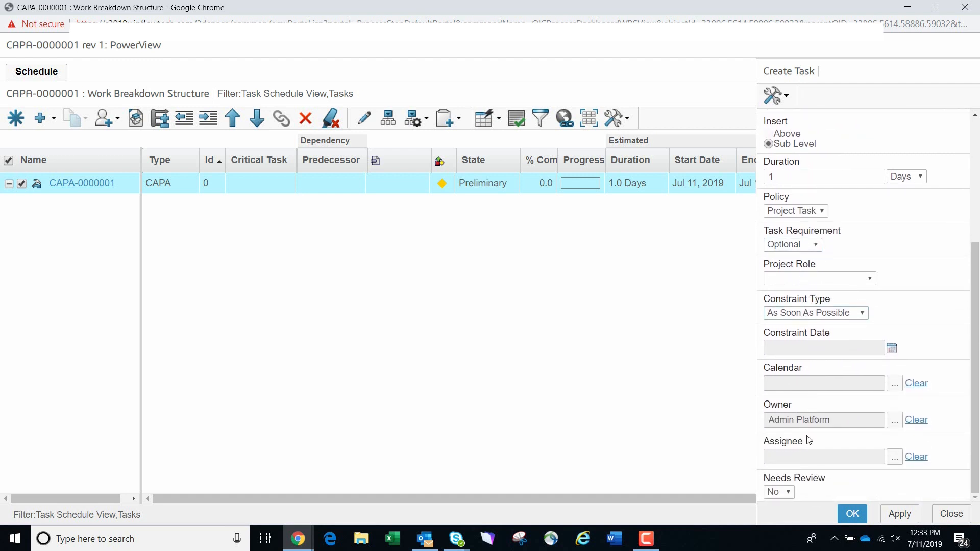
{"action": "left_click", "coordinate": [859, 520]}
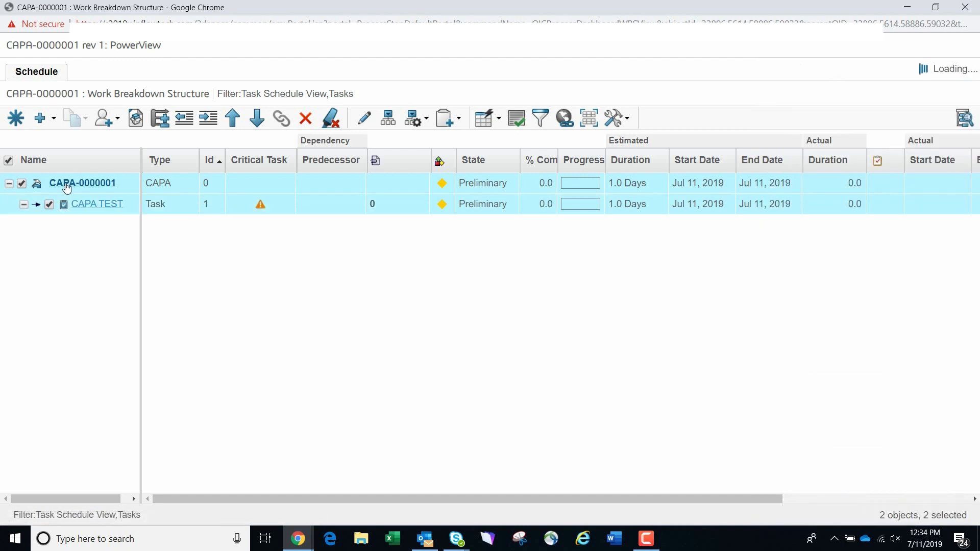
- Promote the CAPA TEST task through Ready, In Work and In Review to Complete, and close its page
{"action": "left_click", "coordinate": [90, 205]}
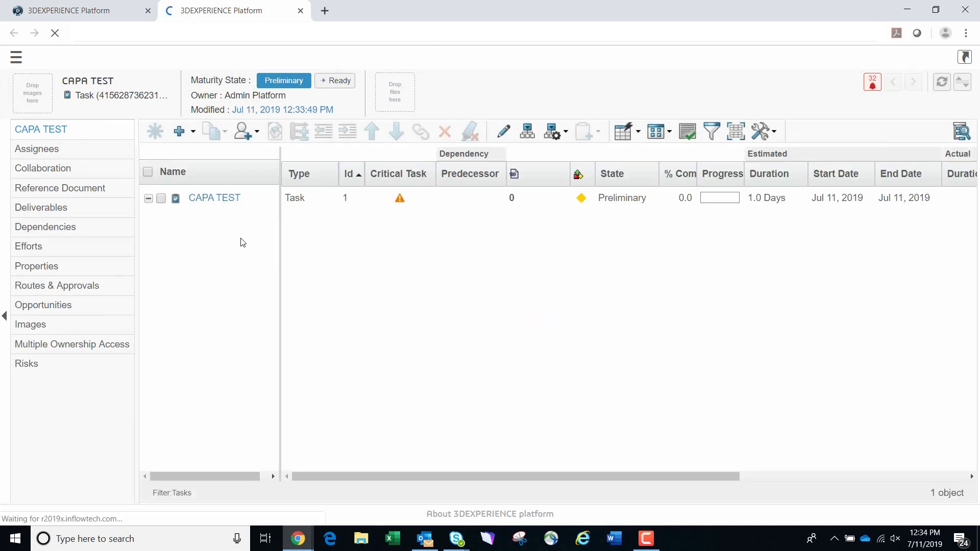
{"action": "left_click", "coordinate": [161, 225]}
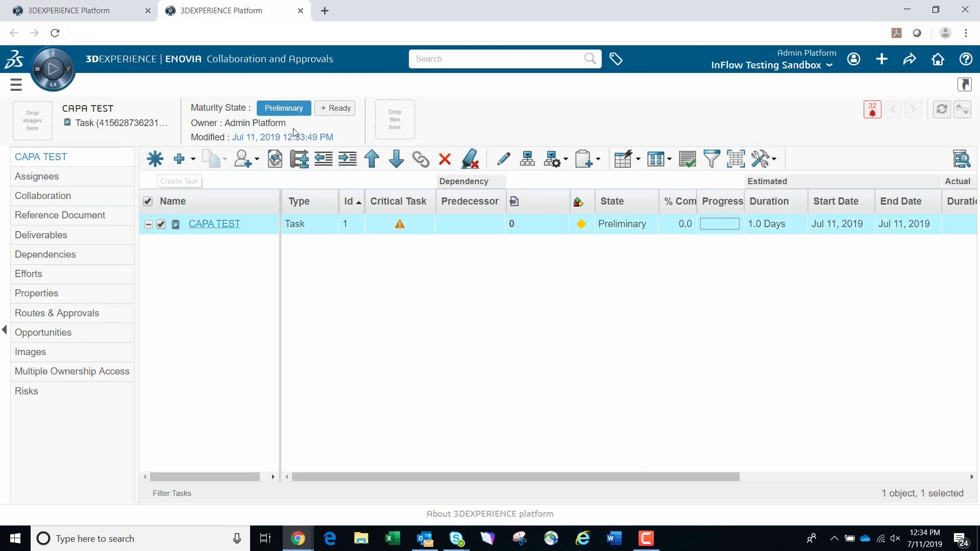
{"action": "left_click", "coordinate": [333, 108]}
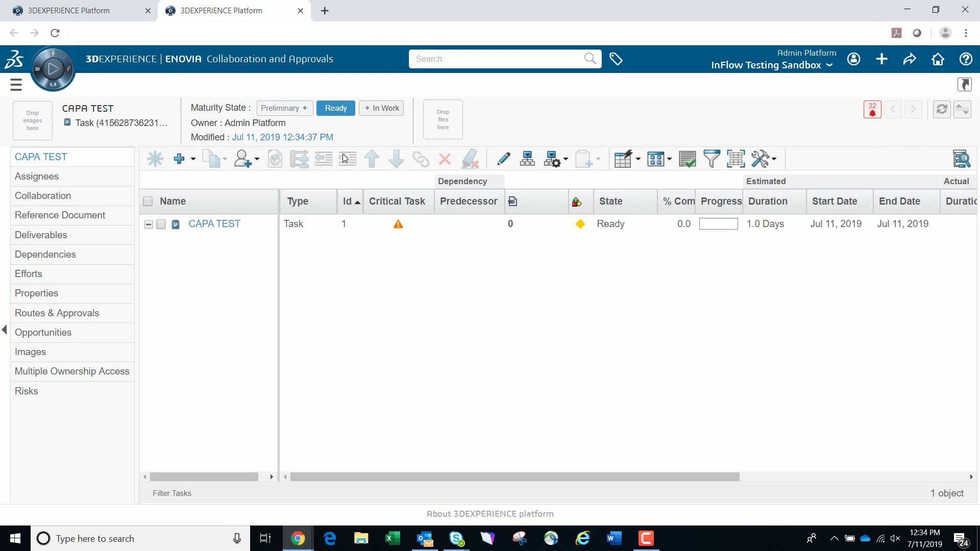
{"action": "left_click", "coordinate": [379, 109]}
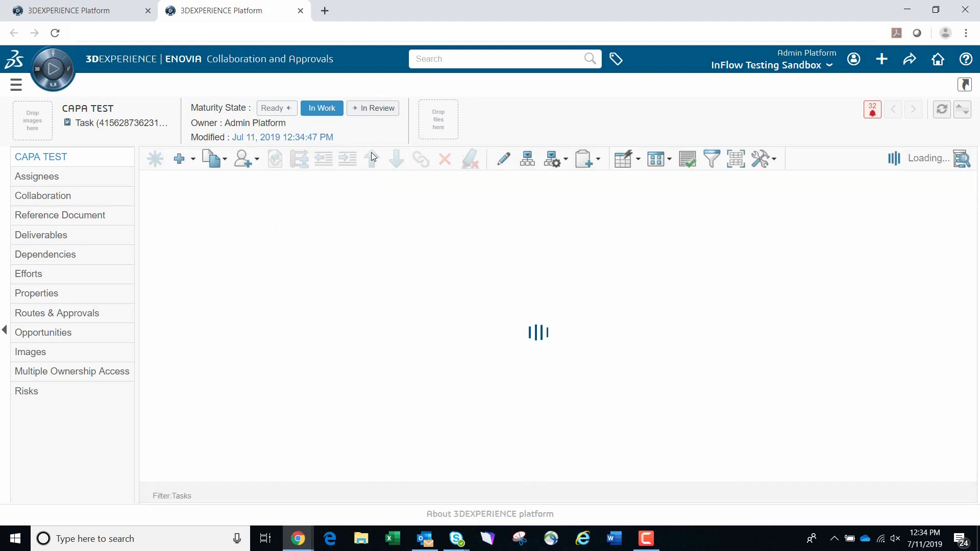
{"action": "left_click", "coordinate": [366, 109]}
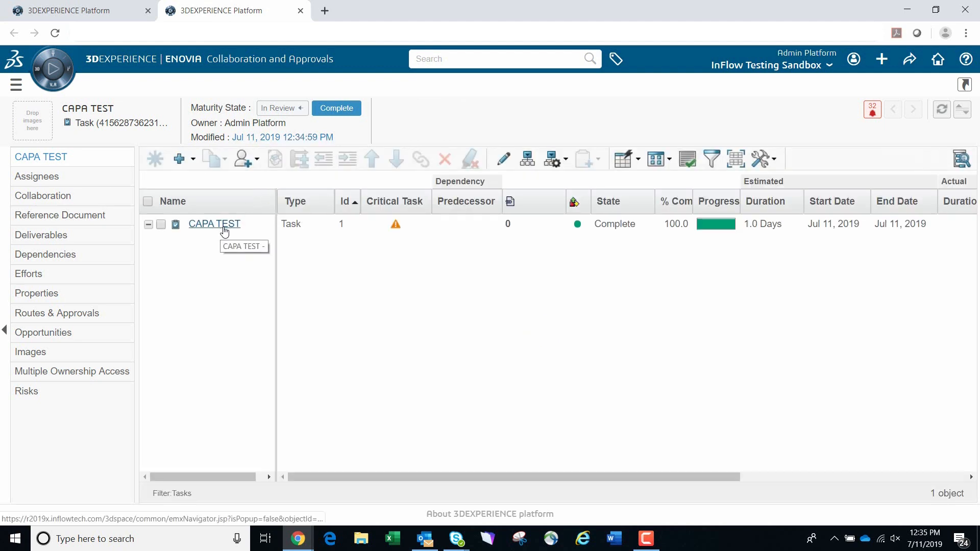
{"action": "key", "text": "ctrl+w"}
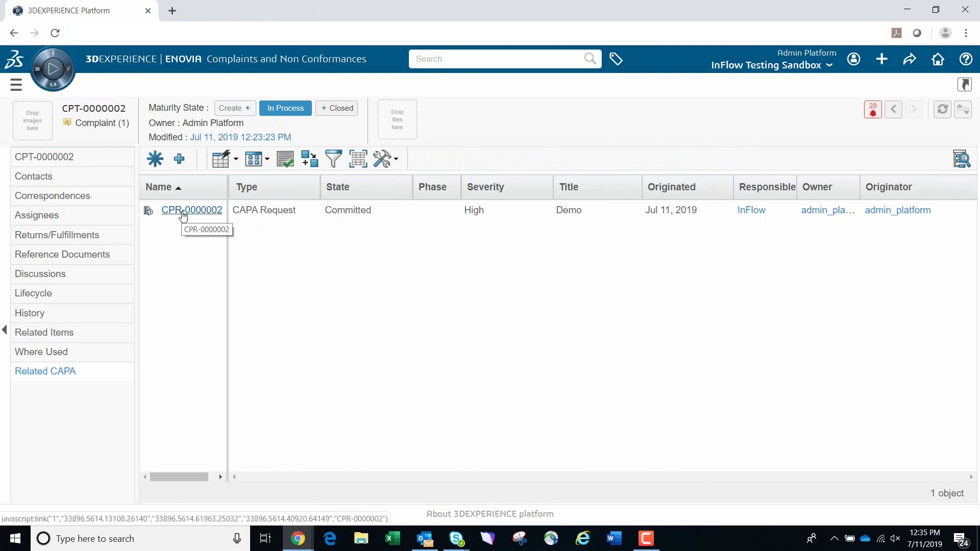
- Reopen CAPA-0000001 in a maximized window by way of the complaint's related CAPA request CPR-0000002
{"action": "left_click", "coordinate": [183, 216]}
{"action": "left_click", "coordinate": [710, 126]}
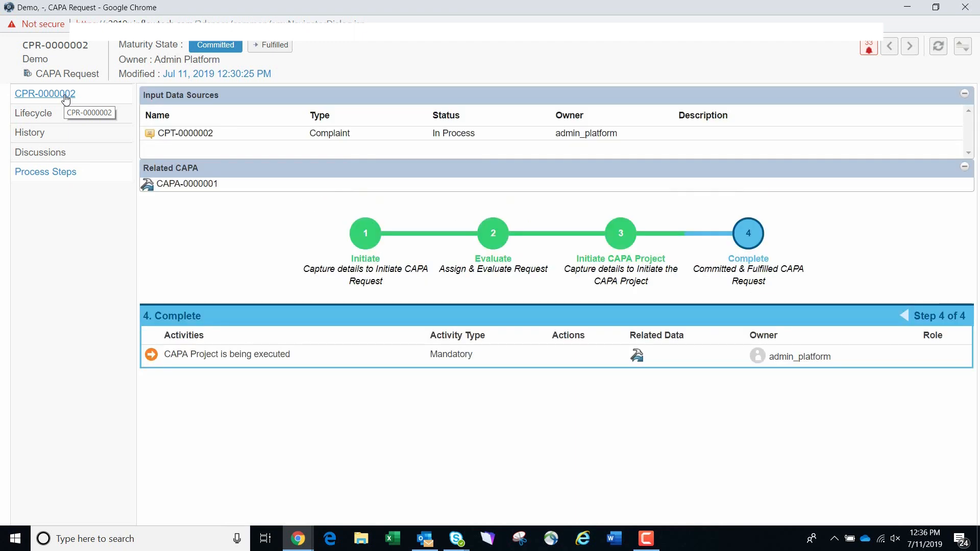
{"action": "left_click", "coordinate": [178, 185]}
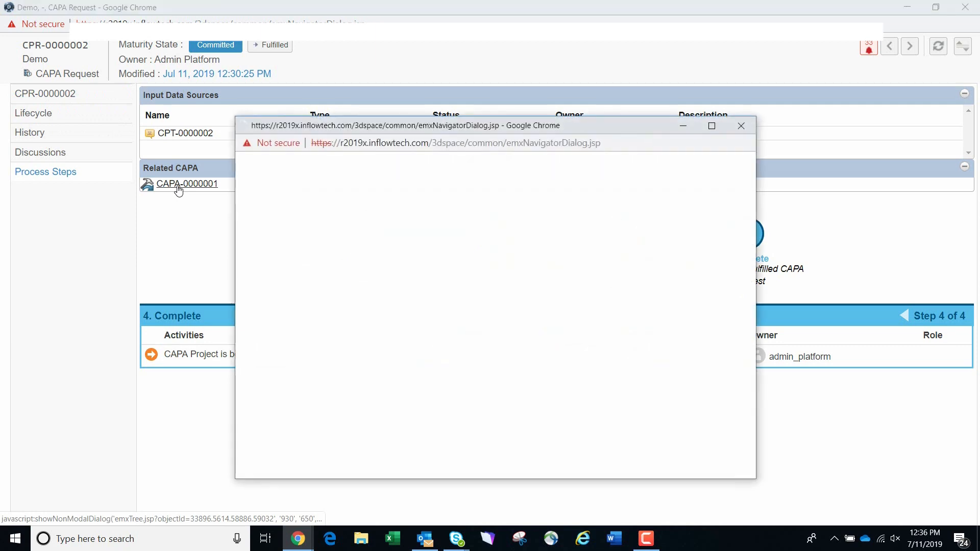
{"action": "left_click", "coordinate": [712, 126]}
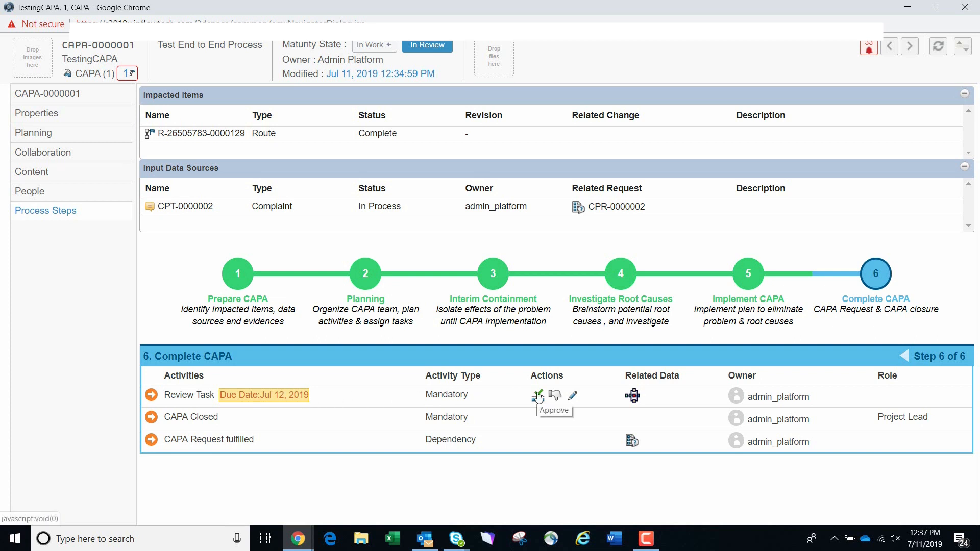
- Approve the CAPA's review task in the Complete CAPA stage with the comment "approved"
{"action": "left_click", "coordinate": [572, 397]}
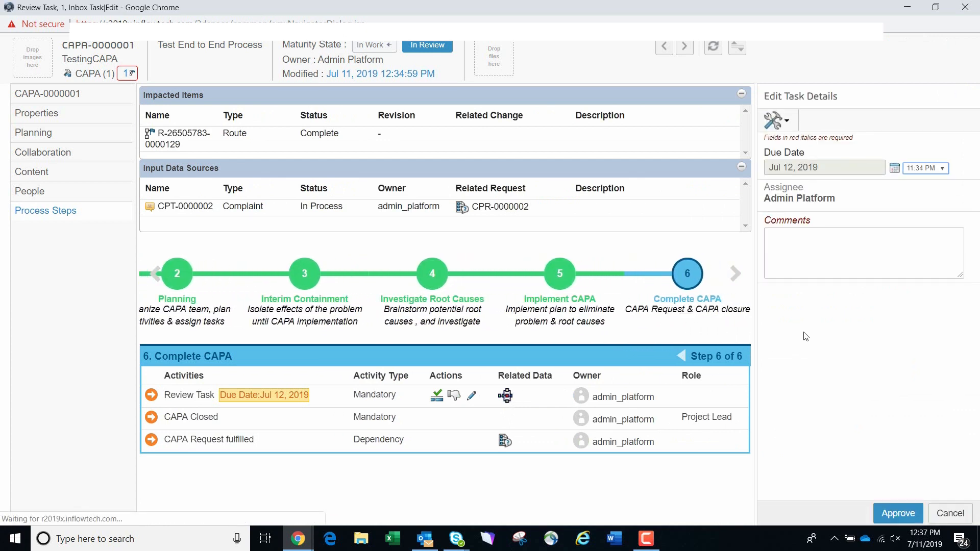
{"action": "left_click", "coordinate": [800, 262]}
{"action": "type", "text": "ap"}
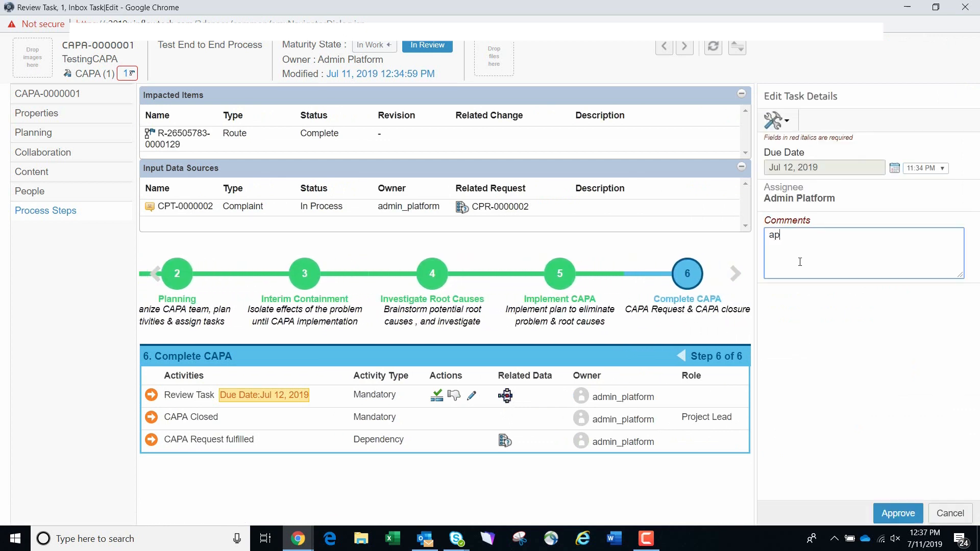
{"action": "type", "text": "proved"}
{"action": "left_click", "coordinate": [885, 510]}
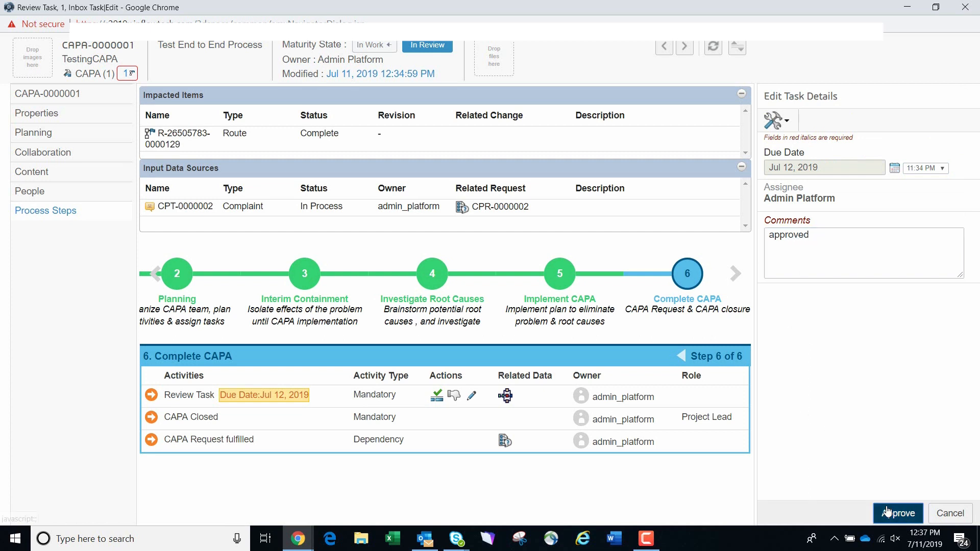